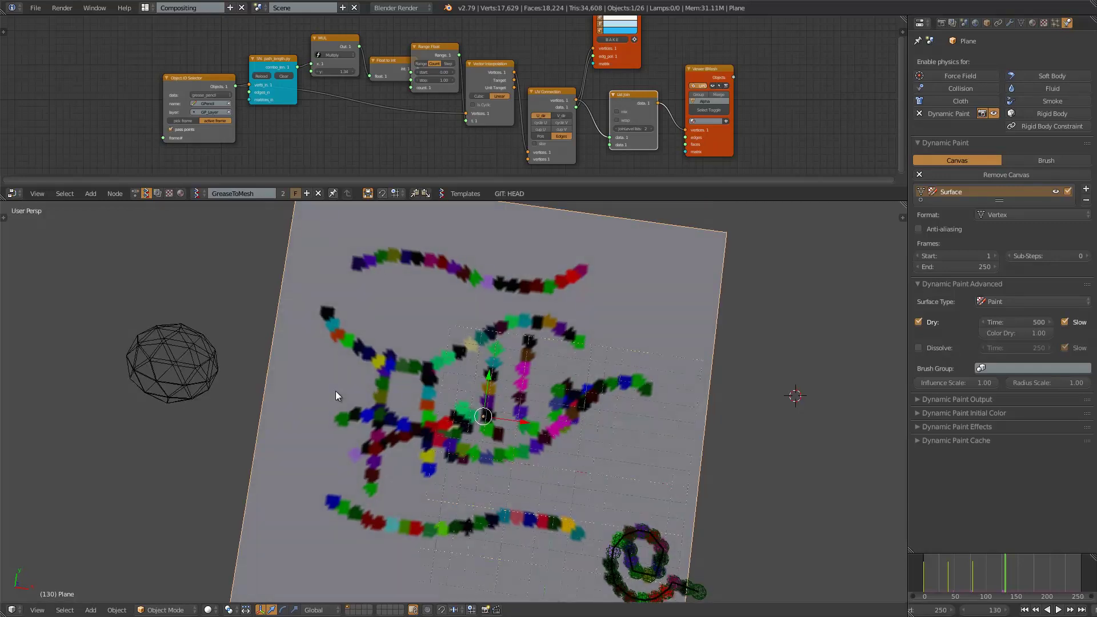
- Return the timeline to frame 0 and play the animation to watch the stroke brushes paint the plane
middle_drag(413, 423, 446, 391)
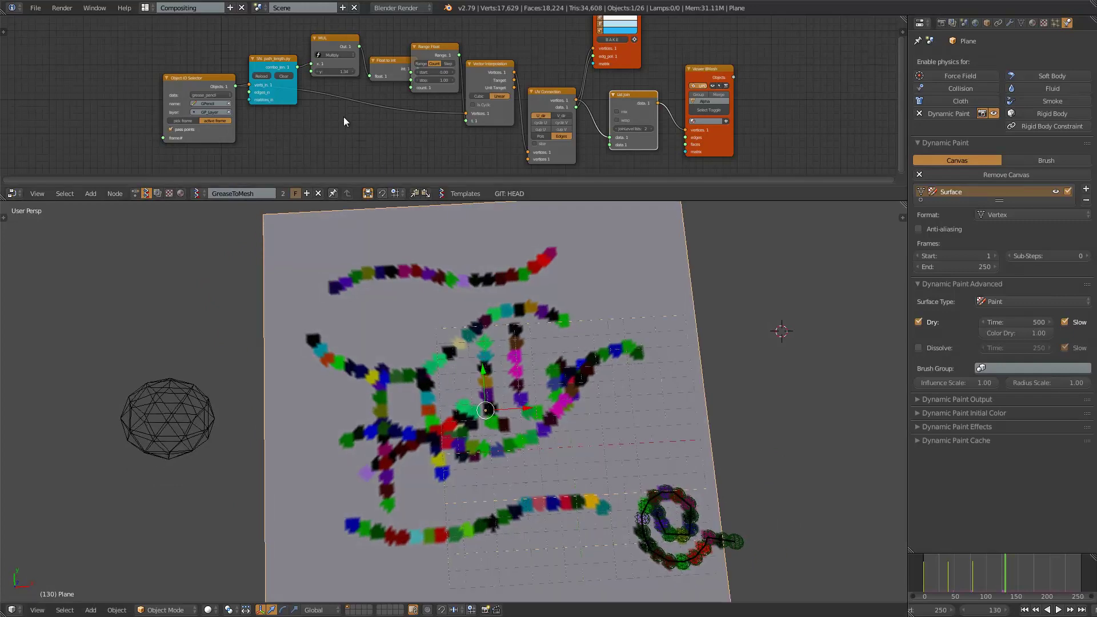
middle_drag(378, 141, 371, 155)
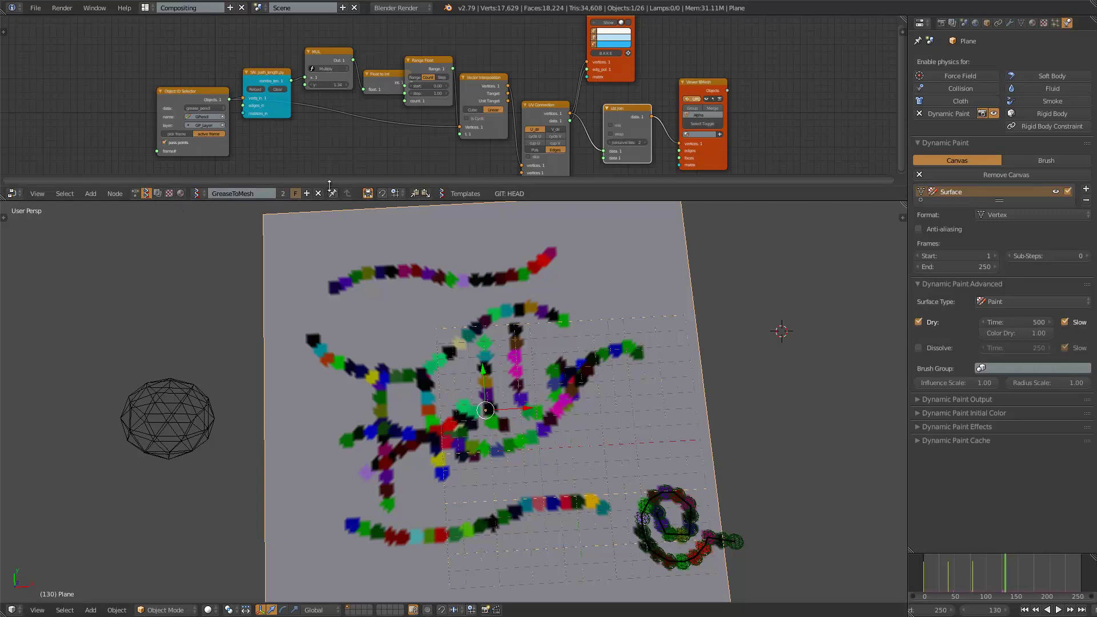
middle_drag(422, 345, 418, 351)
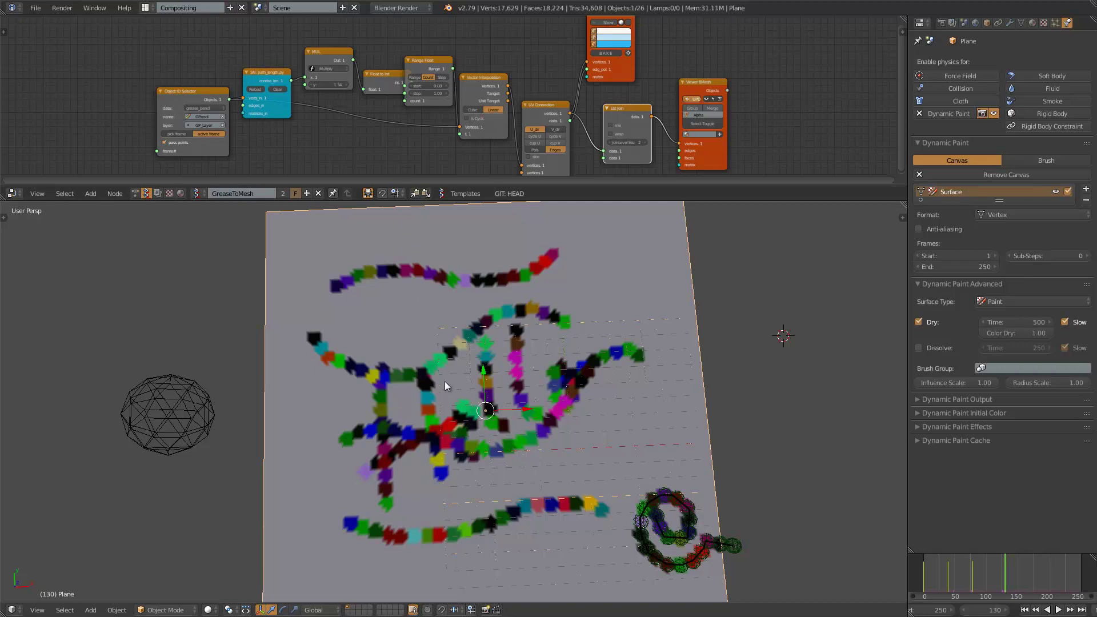
middle_drag(451, 386, 450, 391)
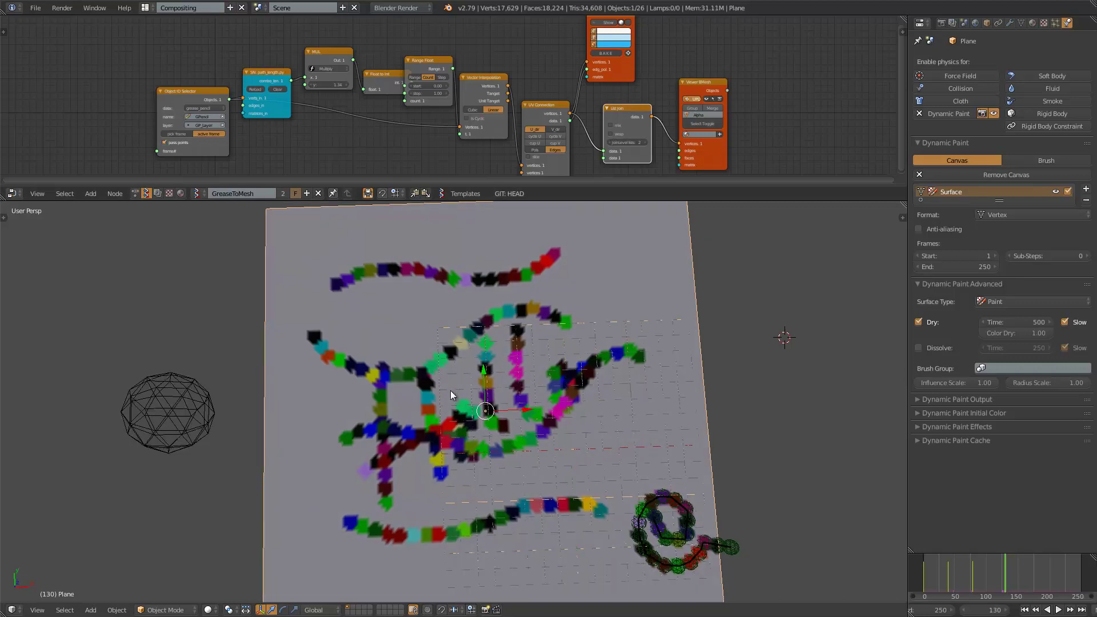
click(924, 569)
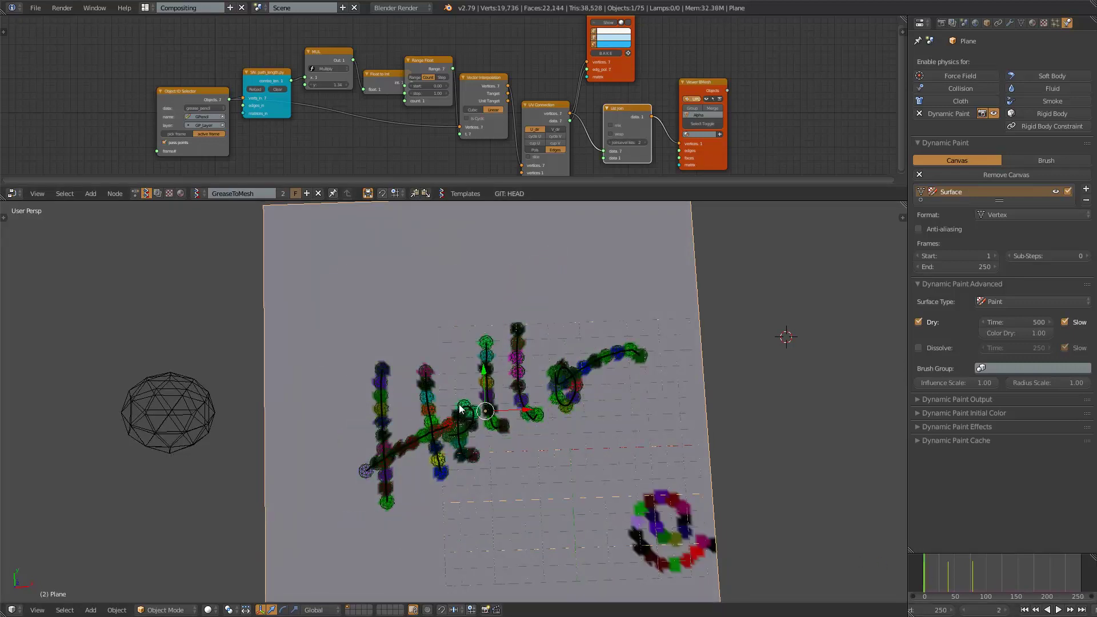
click(922, 566)
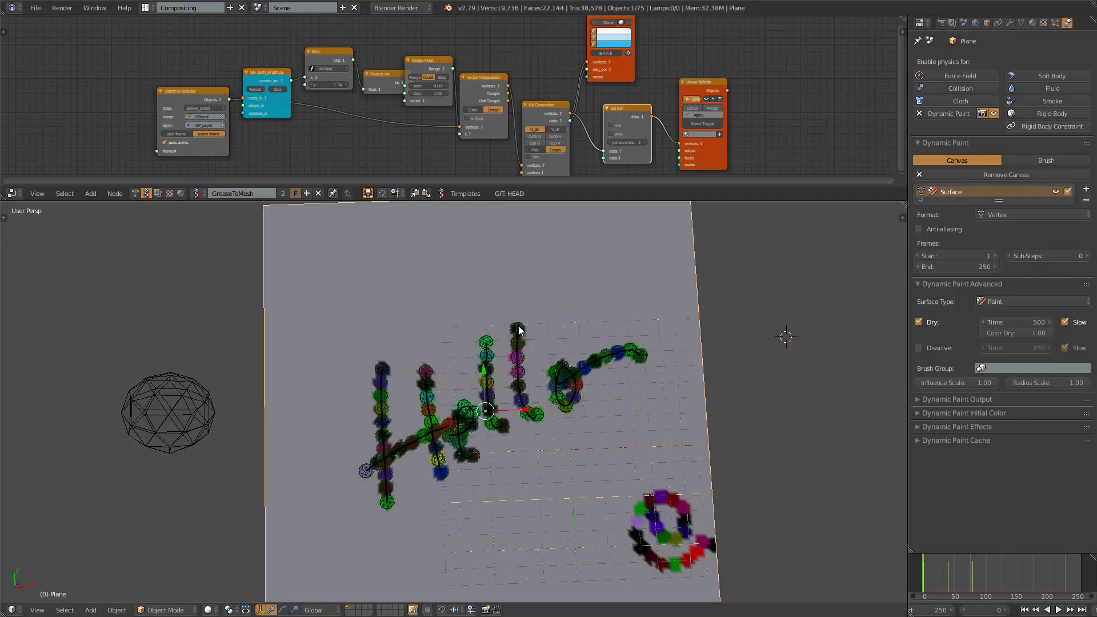
key(alt+a)
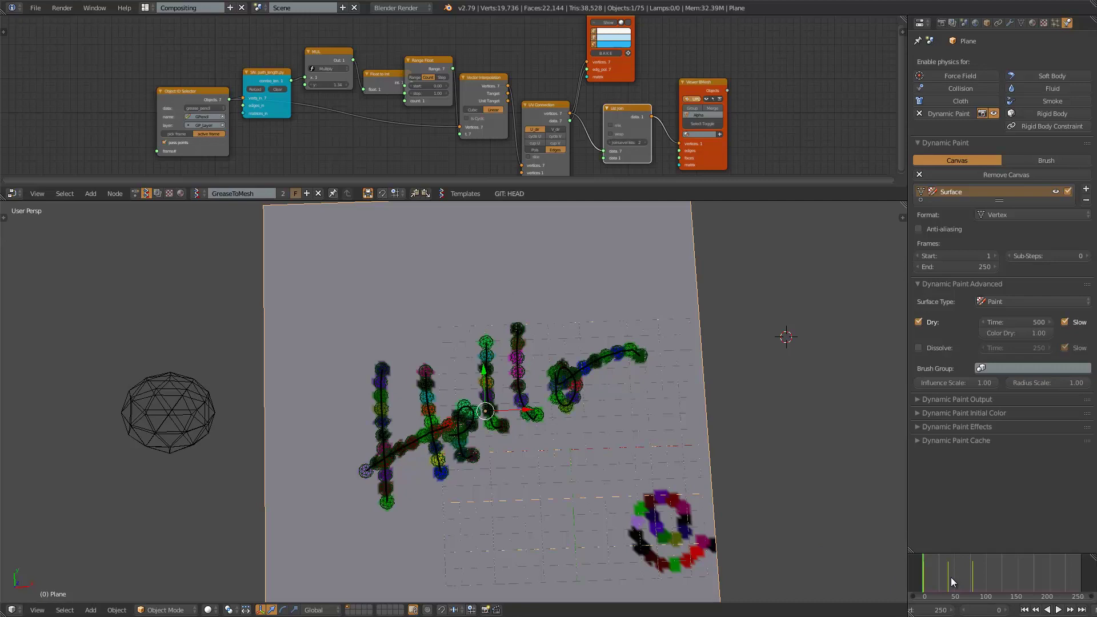
key(alt+a)
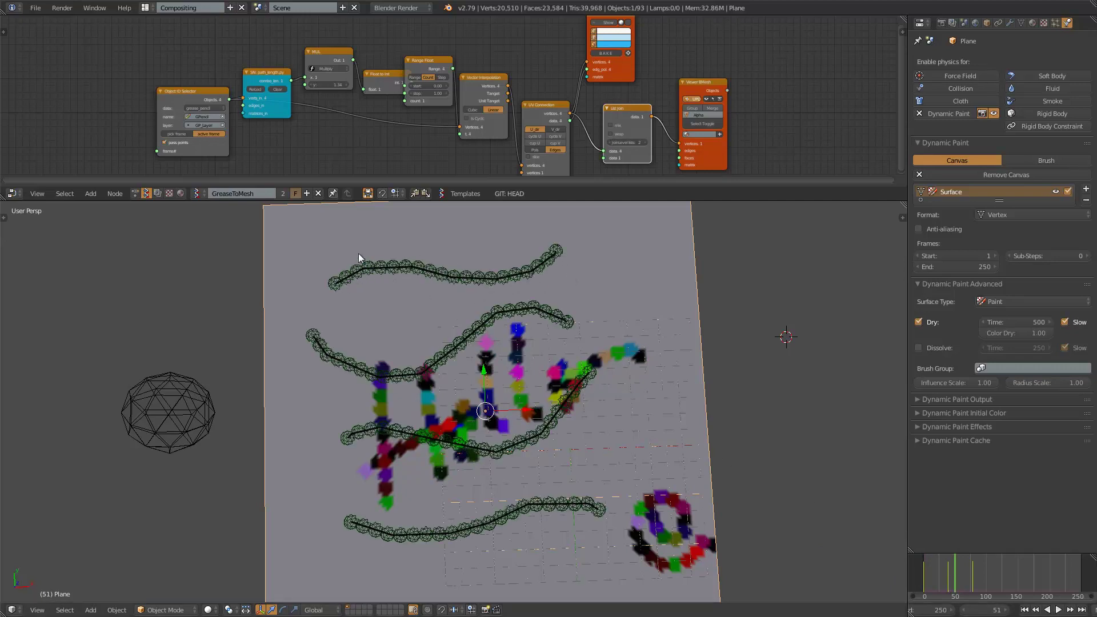
- Skip ahead through frames 57 and 102 to frame 131 to examine the paint left on the plane
click(959, 571)
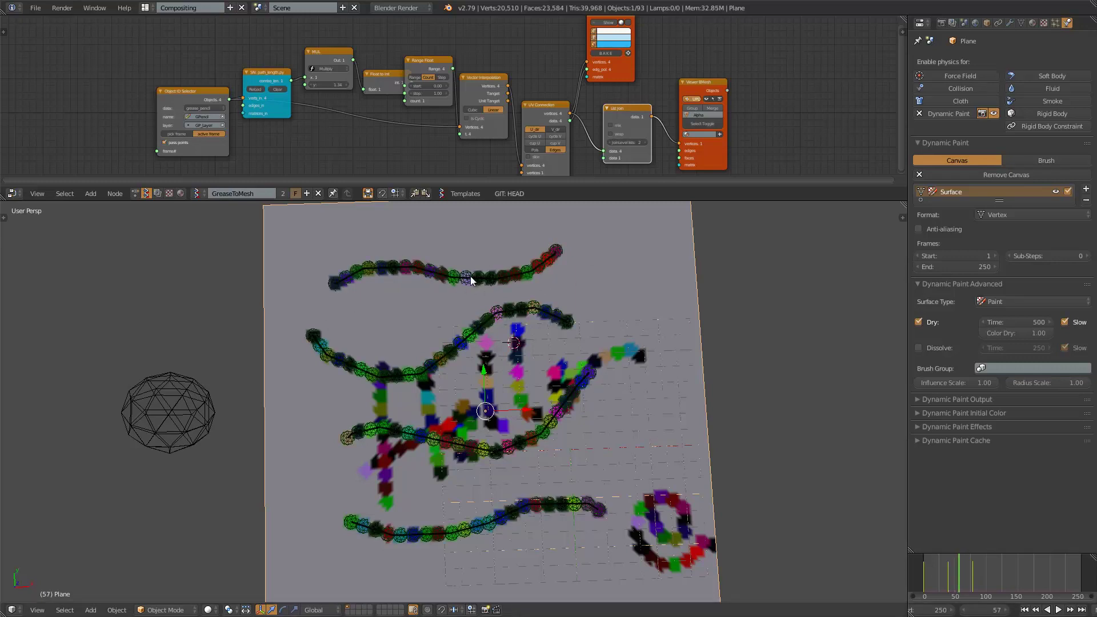
click(988, 581)
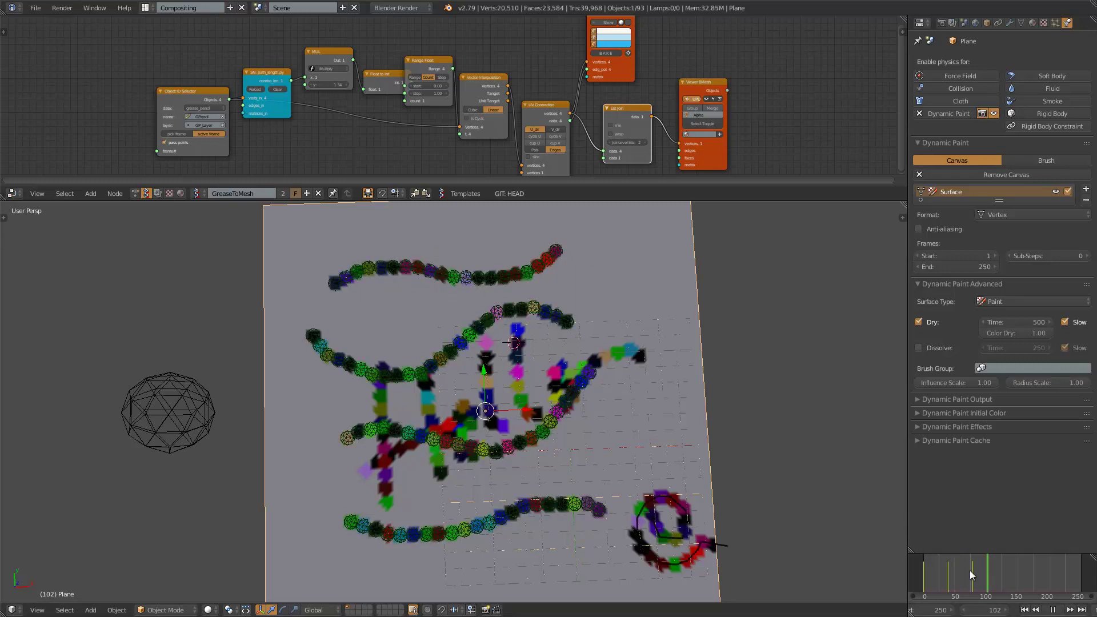
click(1006, 570)
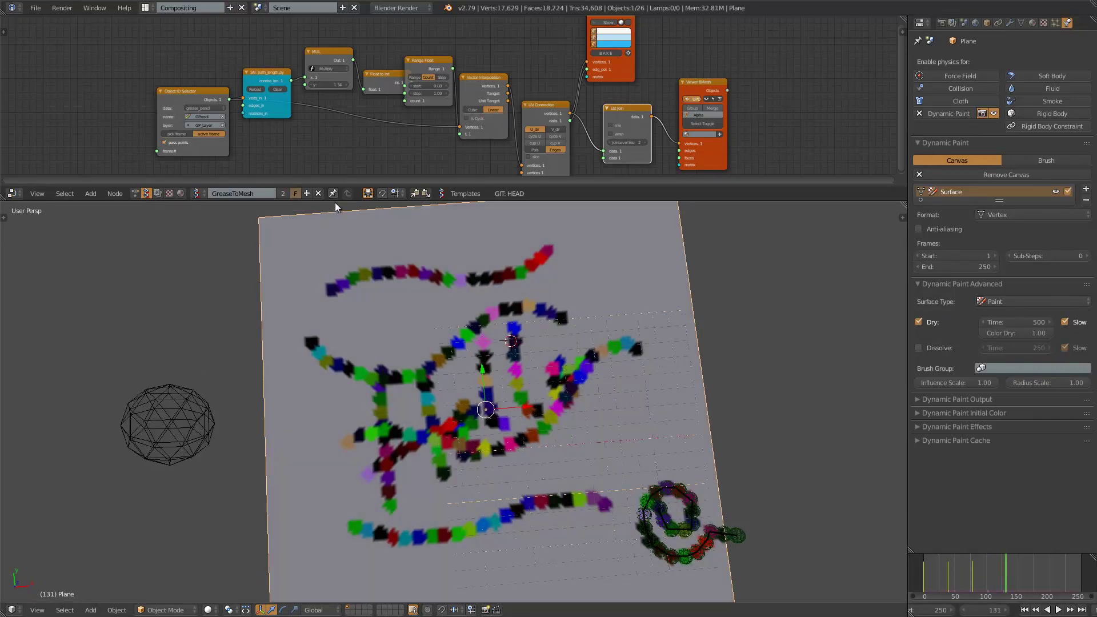
- Enlarge the node editor and sketch a grease pencil smiley face in the plane's empty corner at frame 131
drag(336, 200, 343, 247)
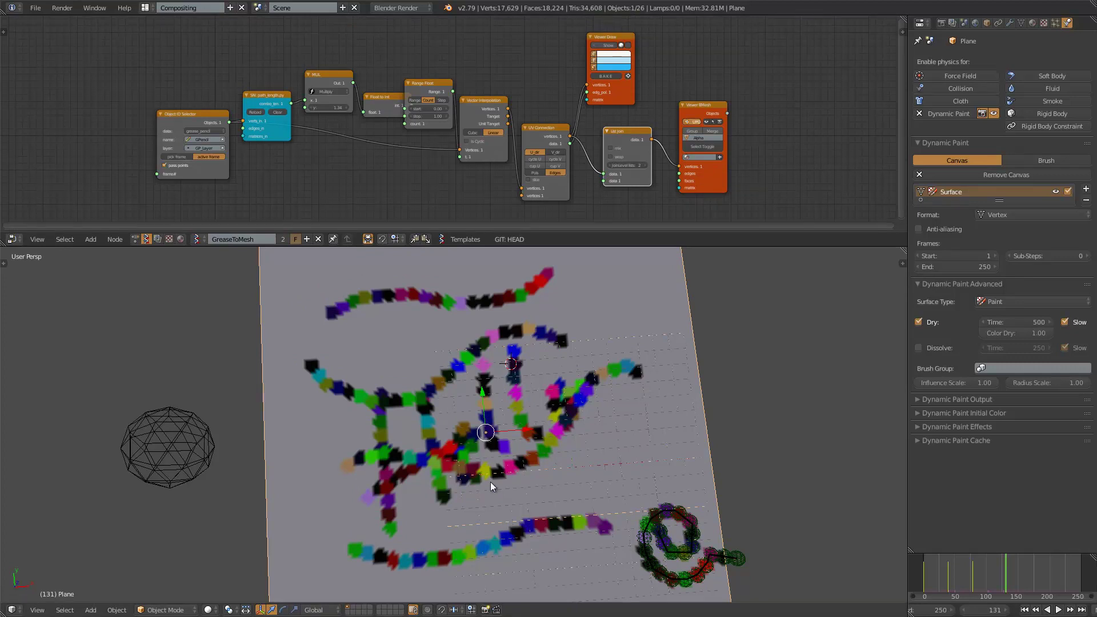
scroll(572, 451, down, 2)
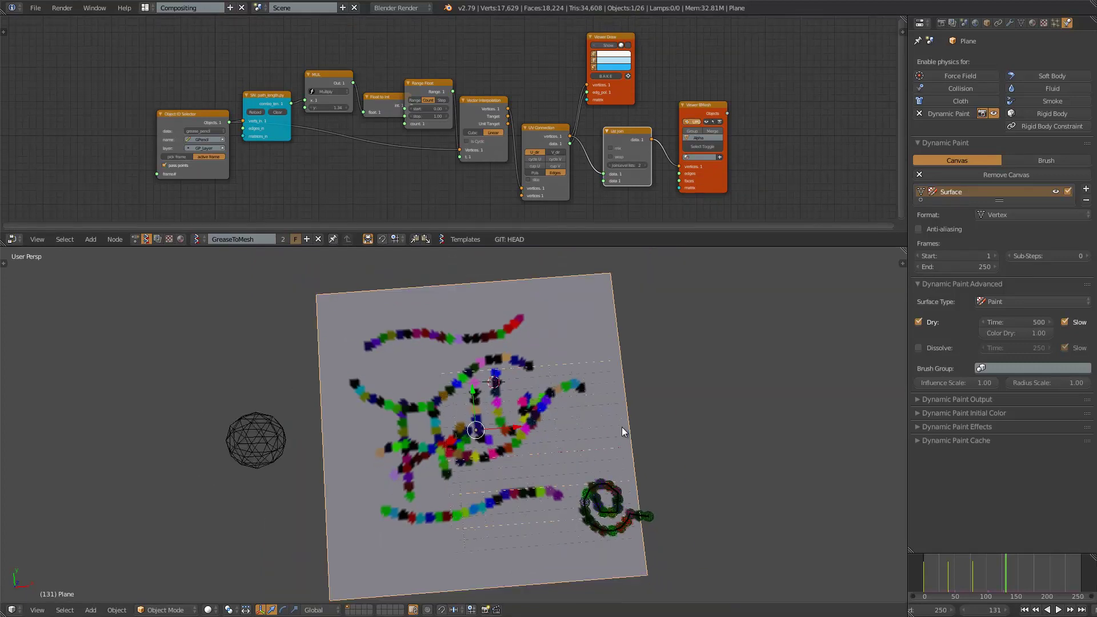
shift+middle_drag(624, 432, 593, 440)
scroll(1039, 589, up, 1)
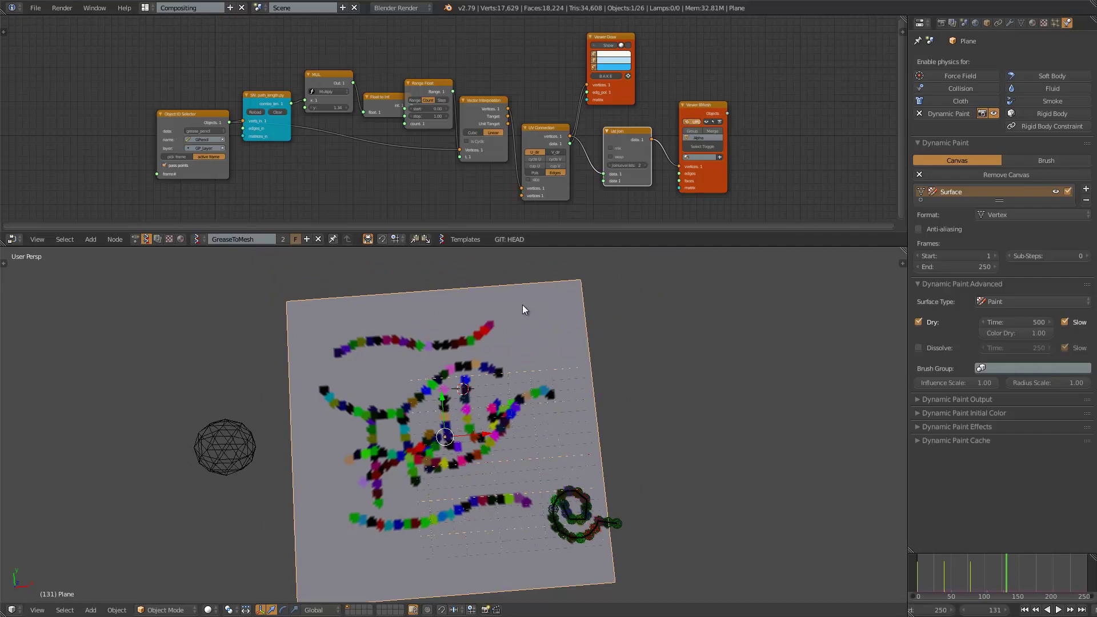
mouse_move(521, 319)
mouse_down()
mouse_move(542, 339)
mouse_move(560, 329)
mouse_move(532, 319)
mouse_move(552, 319)
mouse_up()
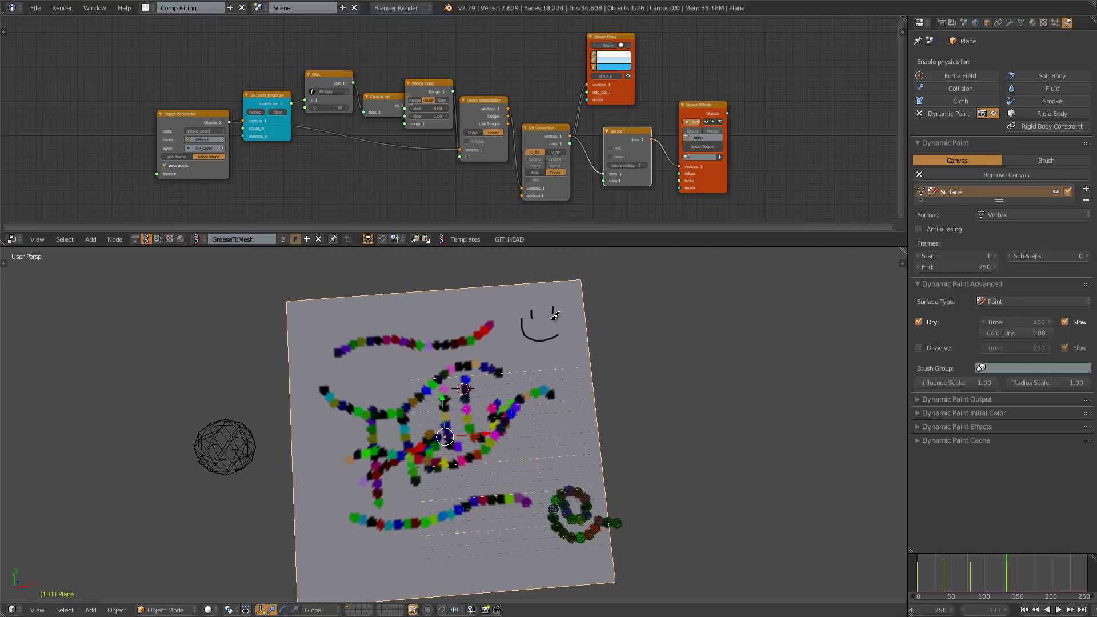
- Go to frame 150 and set the Multiply node's y value to 2.12 for denser spheres along the smiley
click(1019, 576)
scroll(574, 365, up, 4)
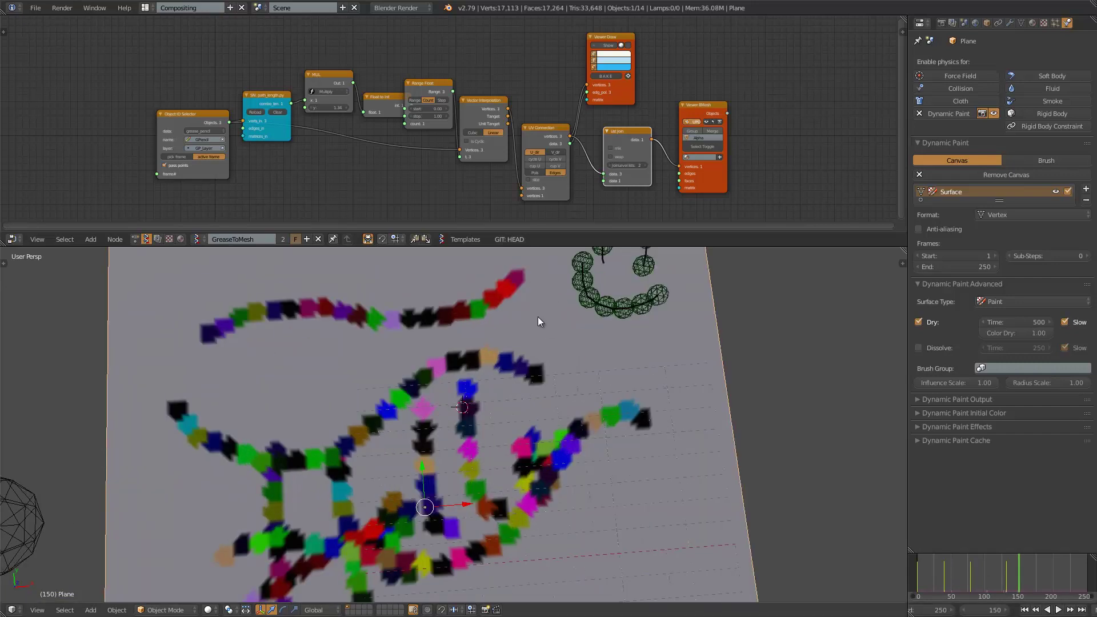
scroll(538, 318, down, 2)
scroll(320, 149, up, 3)
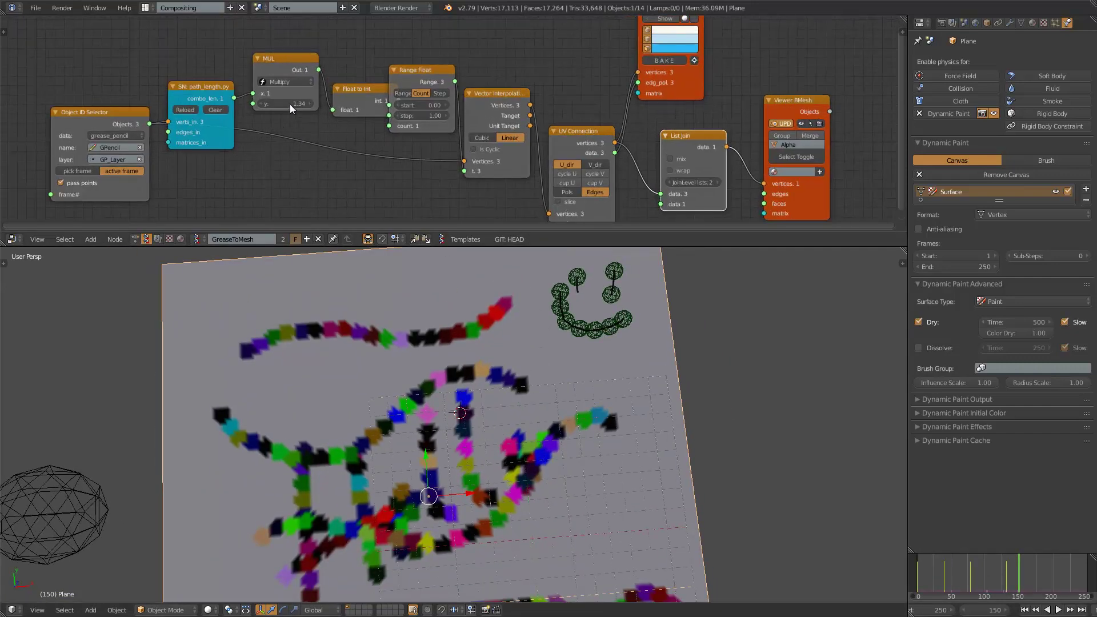
drag(297, 99, 307, 92)
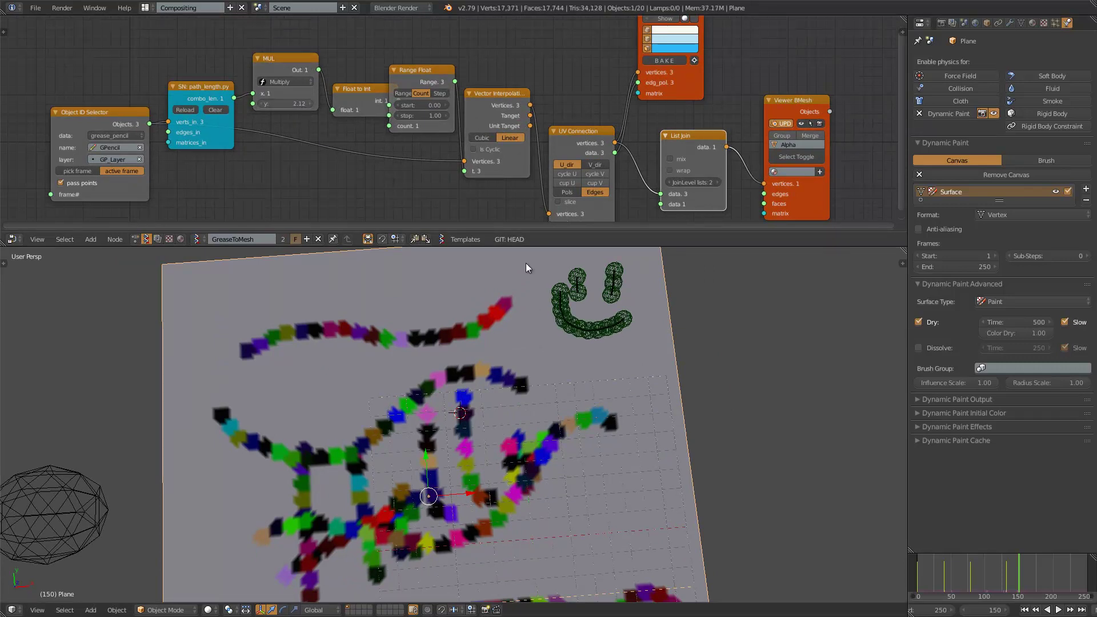
- Inspect the smiley's spheres up close and select one along the mouth to view its Dynamic Paint brush settings
shift+middle_drag(592, 282, 512, 400)
scroll(512, 400, up, 2)
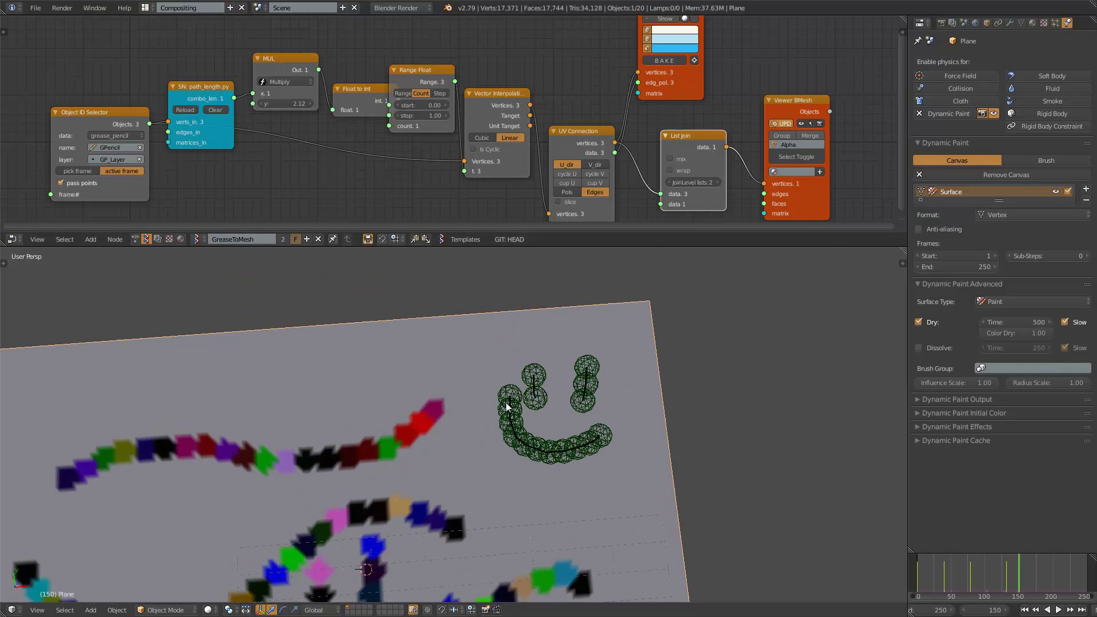
scroll(506, 402, down, 2)
shift+middle_drag(506, 403, 494, 379)
scroll(457, 394, up, 2)
shift+middle_drag(428, 405, 516, 365)
scroll(426, 209, down, 2)
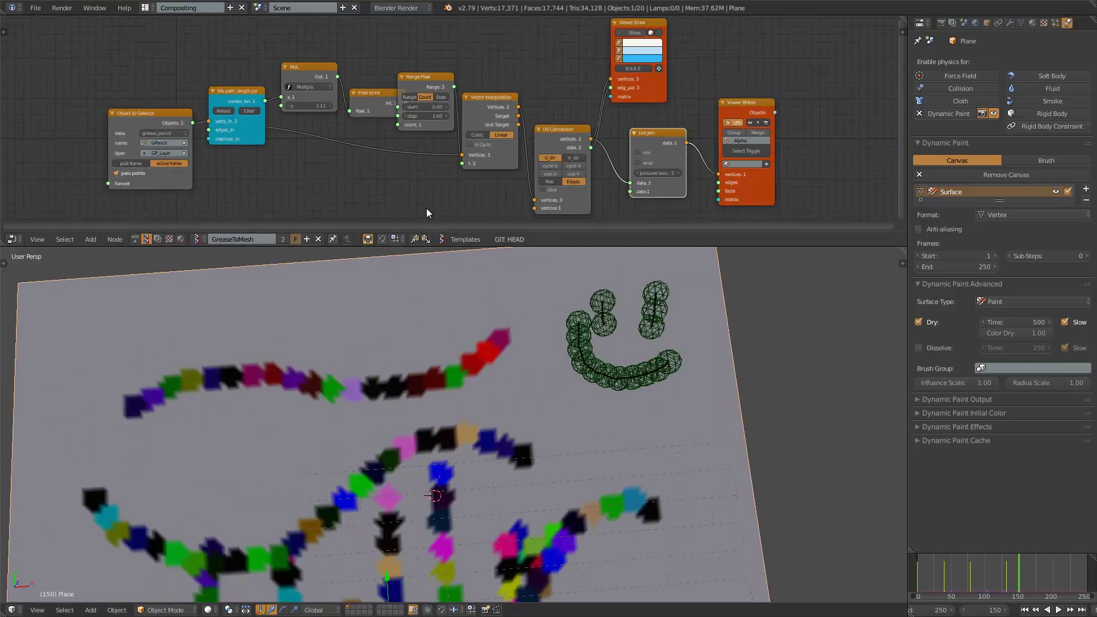
middle_drag(597, 322, 605, 351)
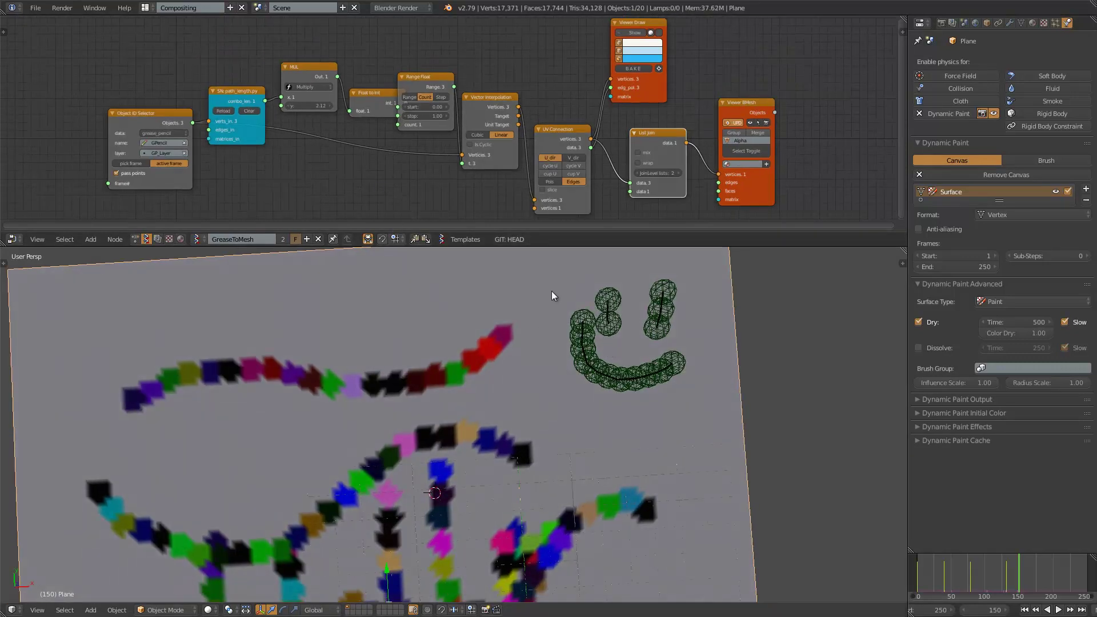
right_click(606, 373)
right_click(591, 358)
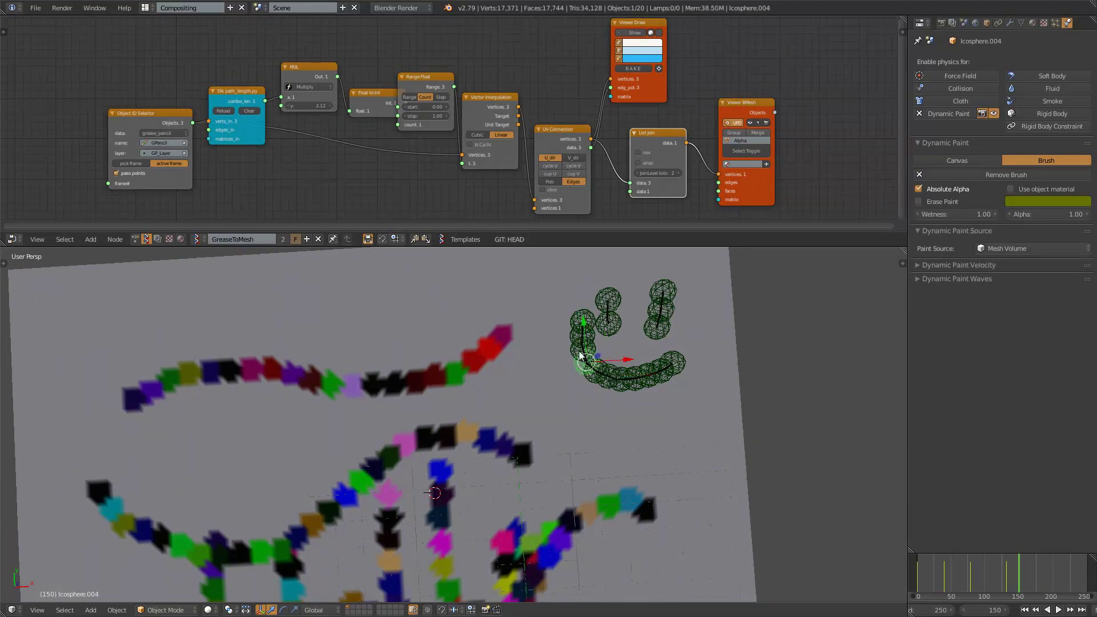
- Switch the node editor to the Animation Nodes tree NodeTree.001 and enlarge the editor area
click(135, 239)
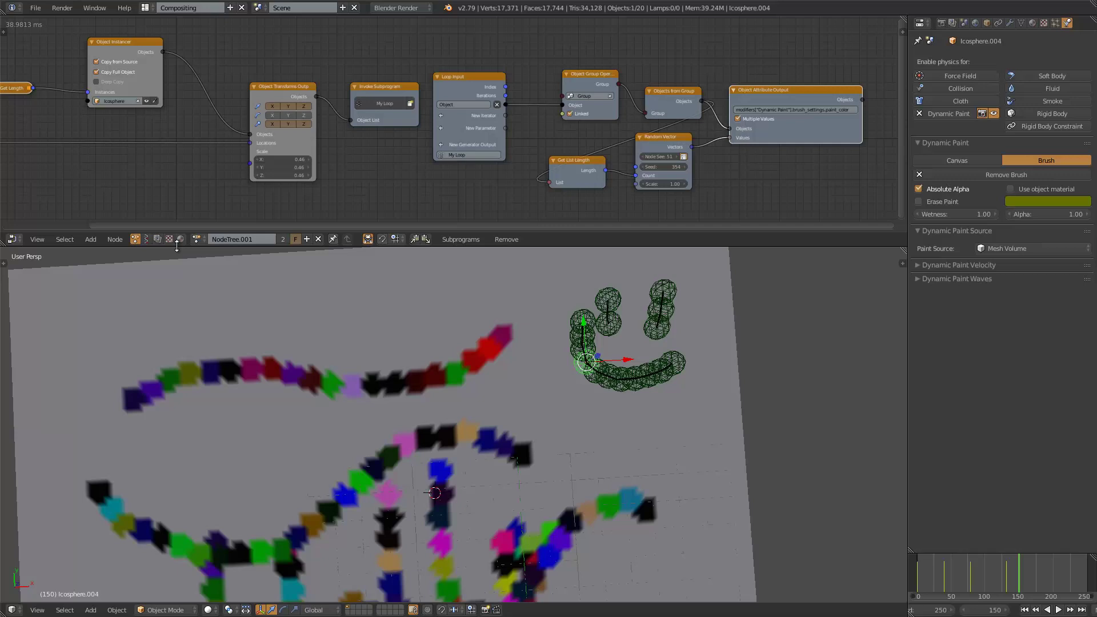
drag(172, 247, 183, 327)
middle_drag(204, 236, 424, 222)
scroll(286, 217, up, 5)
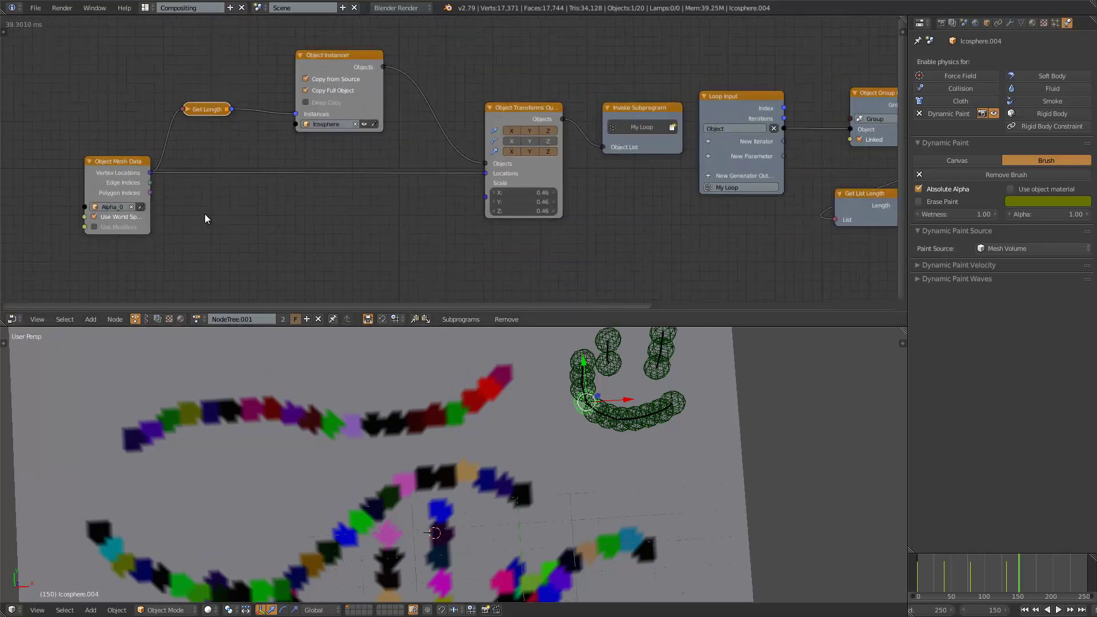
- Move the Object Mesh Data node for Alpha_0 farther away from the Get Length node
middle_drag(189, 214, 423, 206)
scroll(406, 205, up, 6)
drag(258, 160, 232, 160)
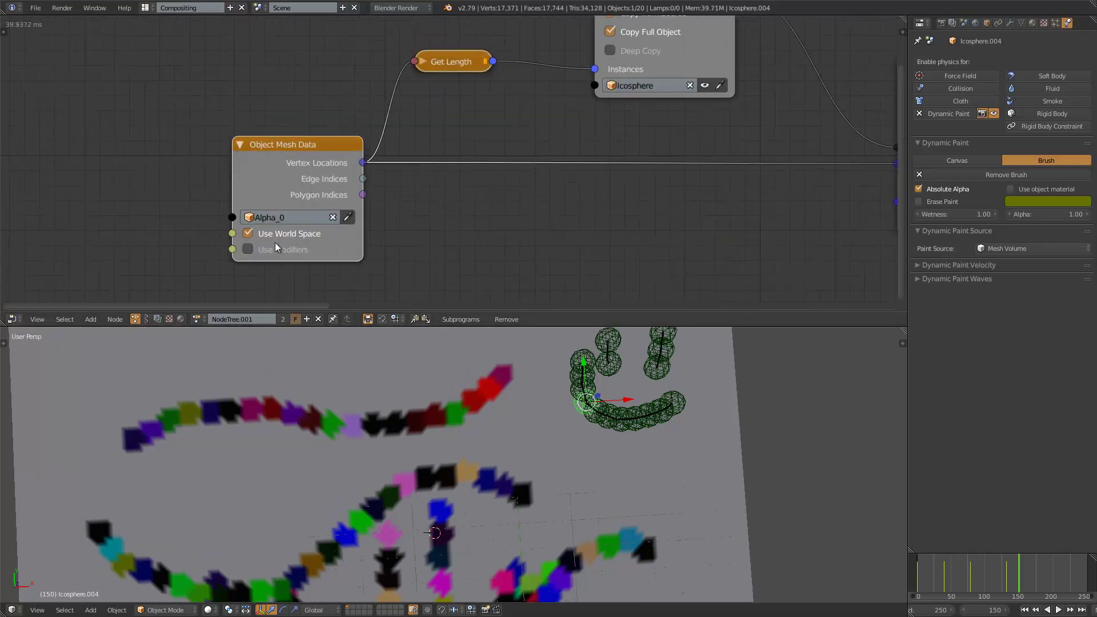
middle_drag(312, 167, 228, 176)
drag(216, 169, 111, 151)
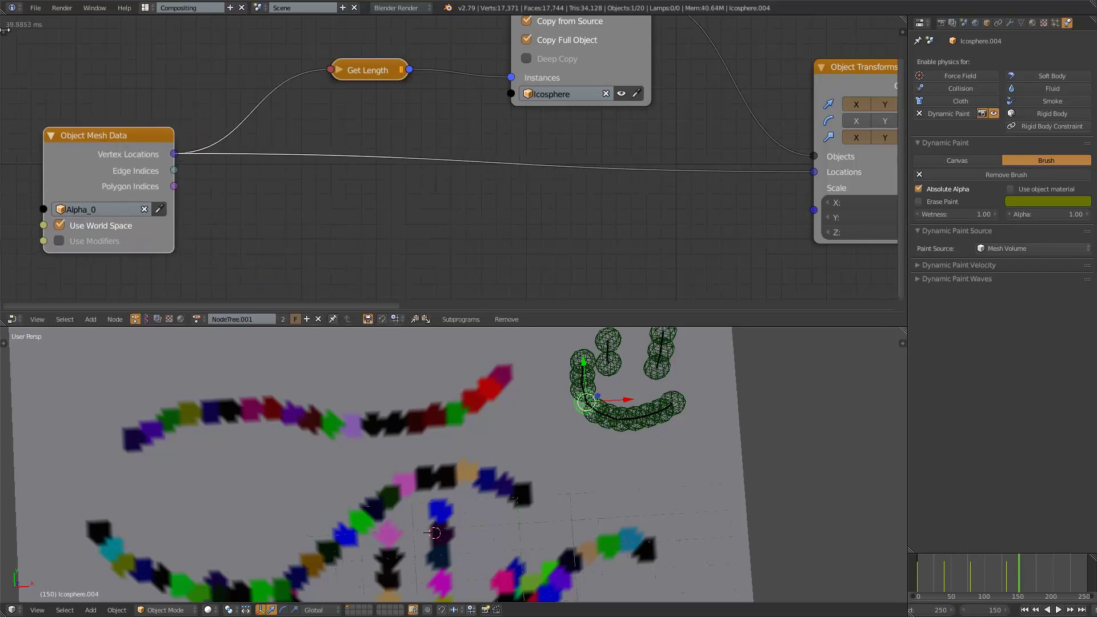
click(4, 30)
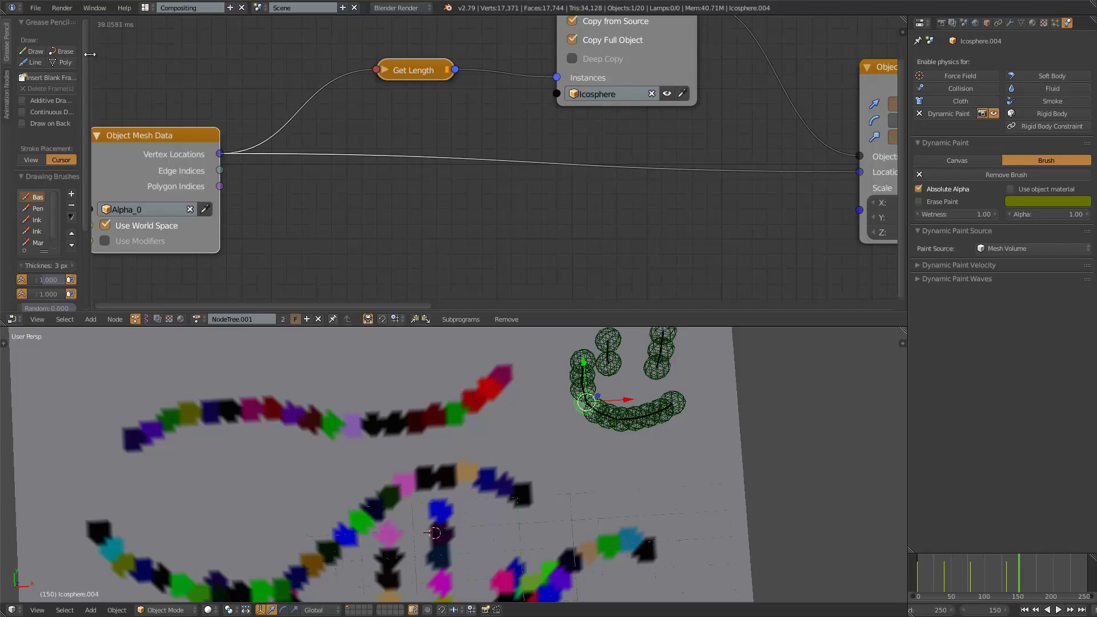
key(t)
- Shift the Object Instancer node slightly up and closer to the Get Length node
scroll(362, 141, down, 2)
key(Home)
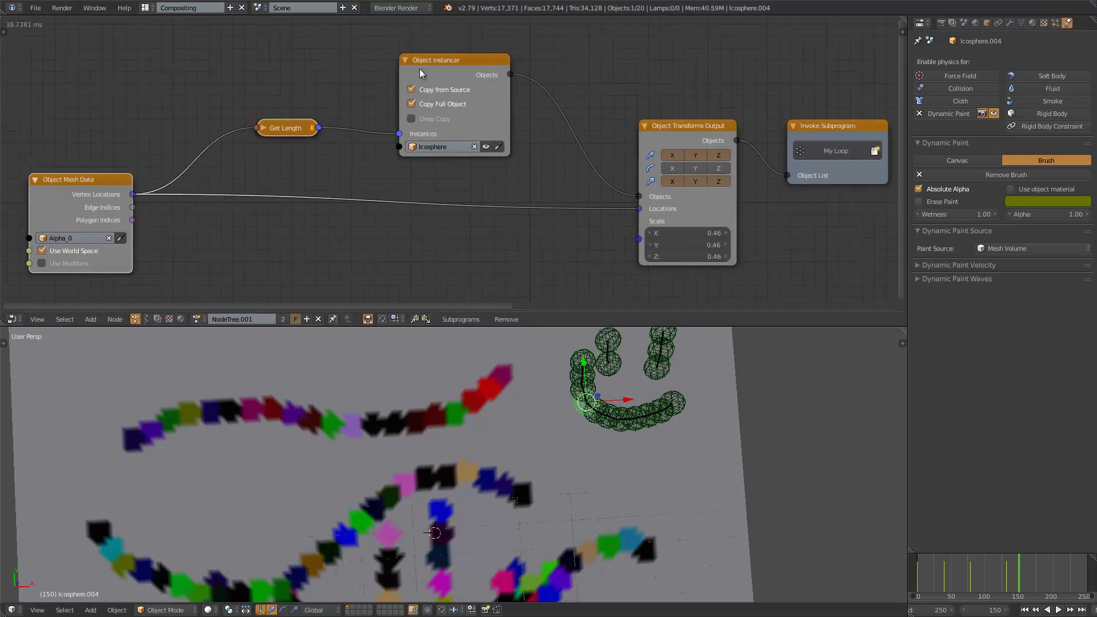
drag(410, 52, 387, 44)
- Select the large source icosphere beside the plane and try moving it toward the painted strokes
scroll(450, 421, down, 3)
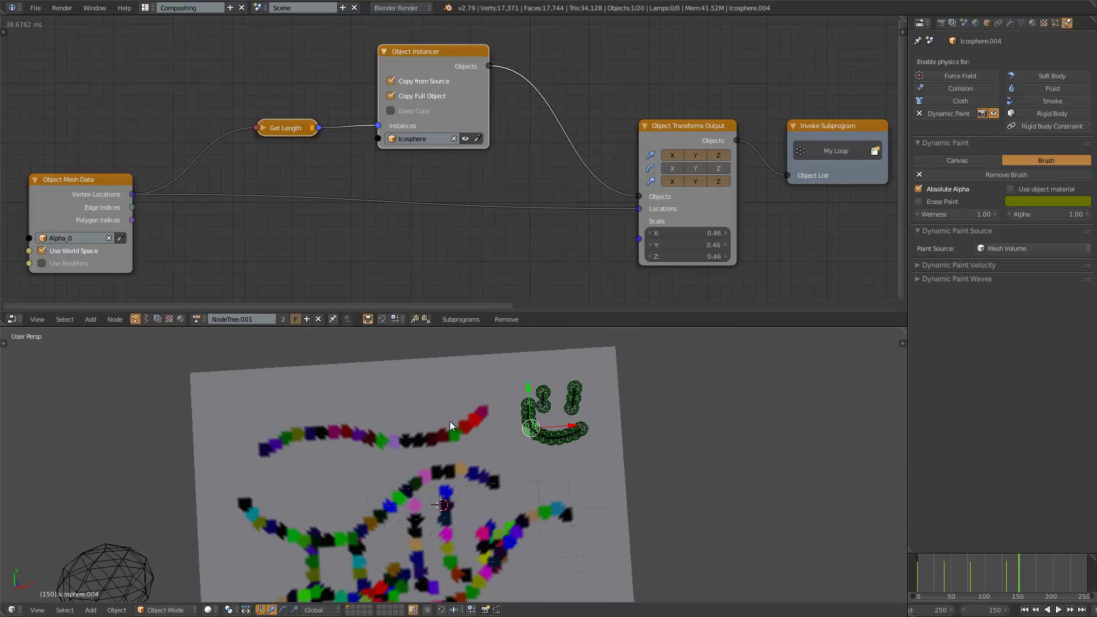
shift+middle_drag(177, 535, 235, 477)
right_click(200, 498)
key(g)
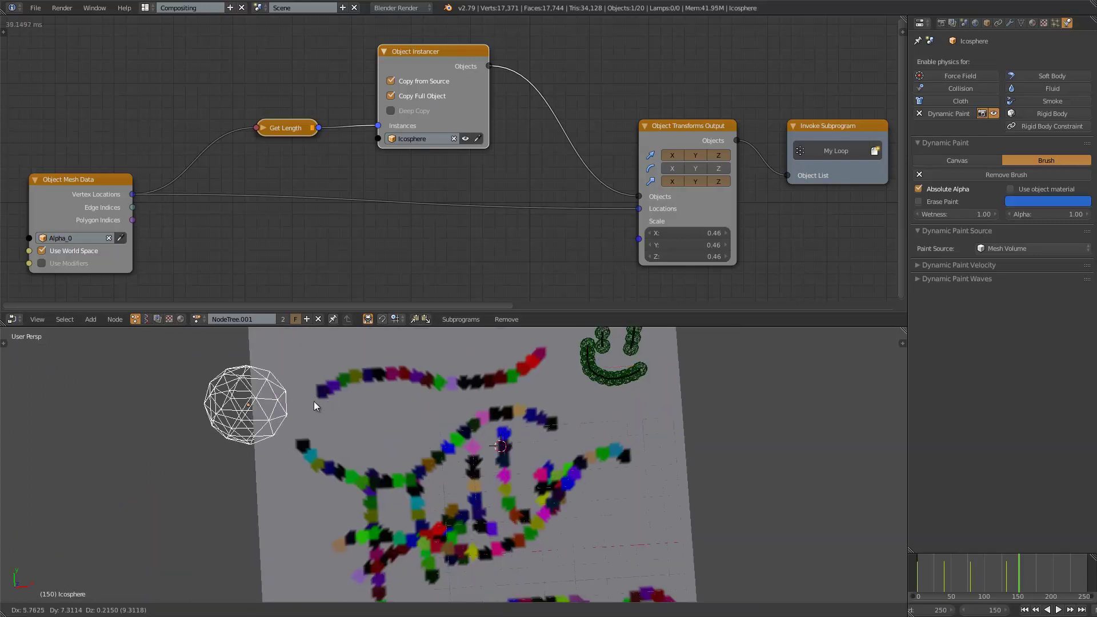
key(Escape)
middle_drag(215, 497, 212, 497)
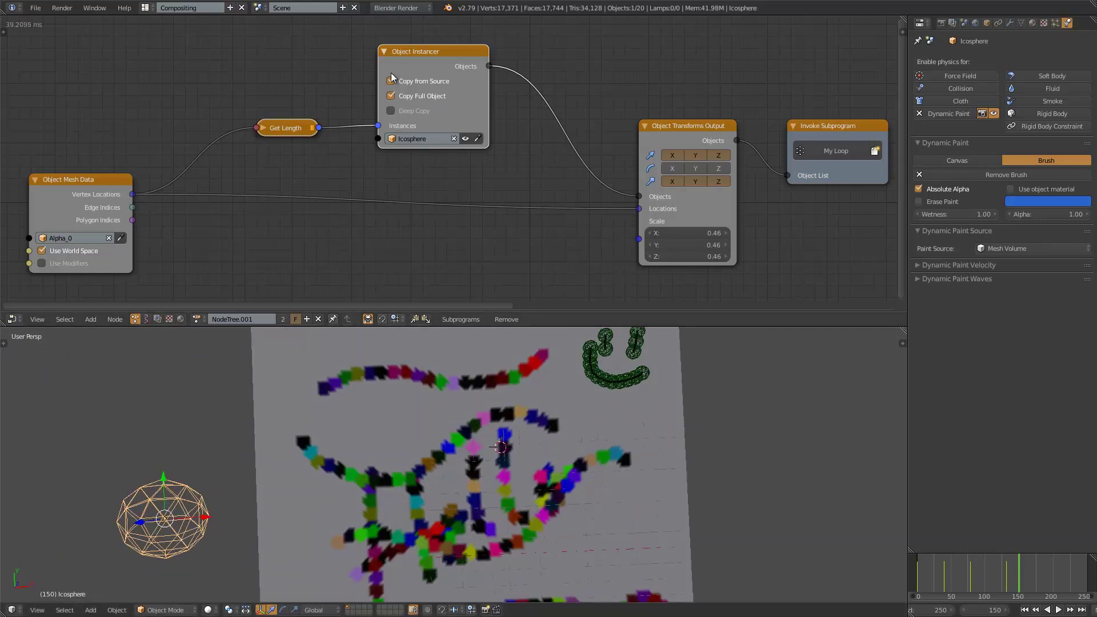
- Nudge the Object Instancer node and move the Object Transforms Output node closer to it
drag(432, 61, 419, 61)
drag(659, 125, 591, 115)
middle_drag(618, 130, 477, 132)
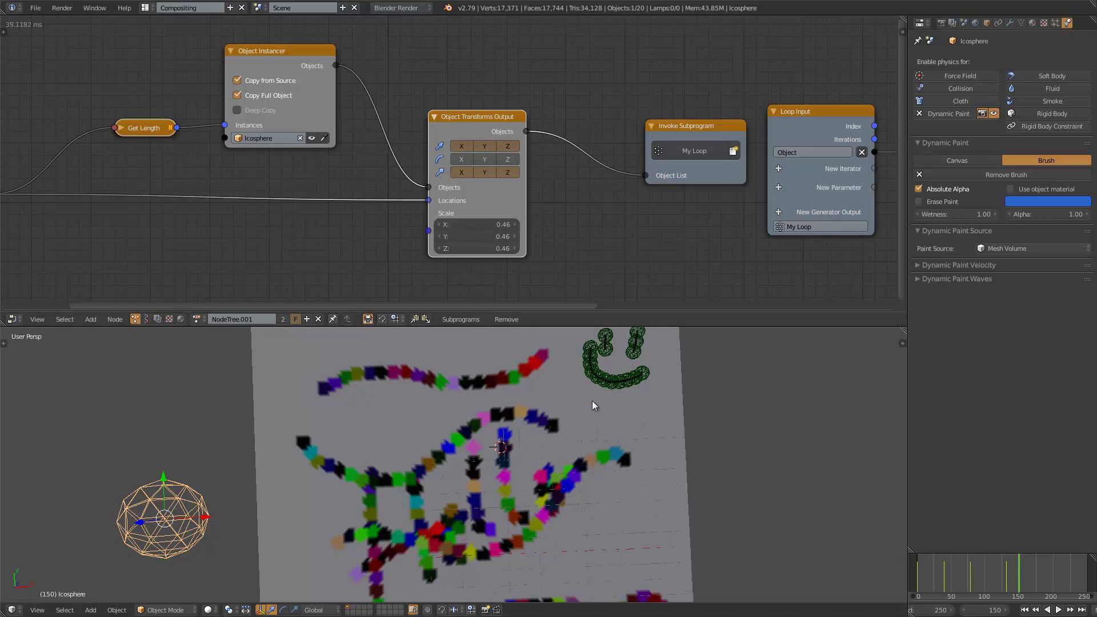
- Move the Invoke Subprogram node closer to Object Transforms Output and raise the Loop Input node slightly
middle_drag(612, 186, 445, 187)
drag(515, 128, 451, 115)
middle_drag(451, 114, 148, 115)
drag(348, 124, 345, 109)
- Move the Object Group Operator and Objects from Group nodes up and closer to the Loop Input node
middle_drag(425, 105, 290, 102)
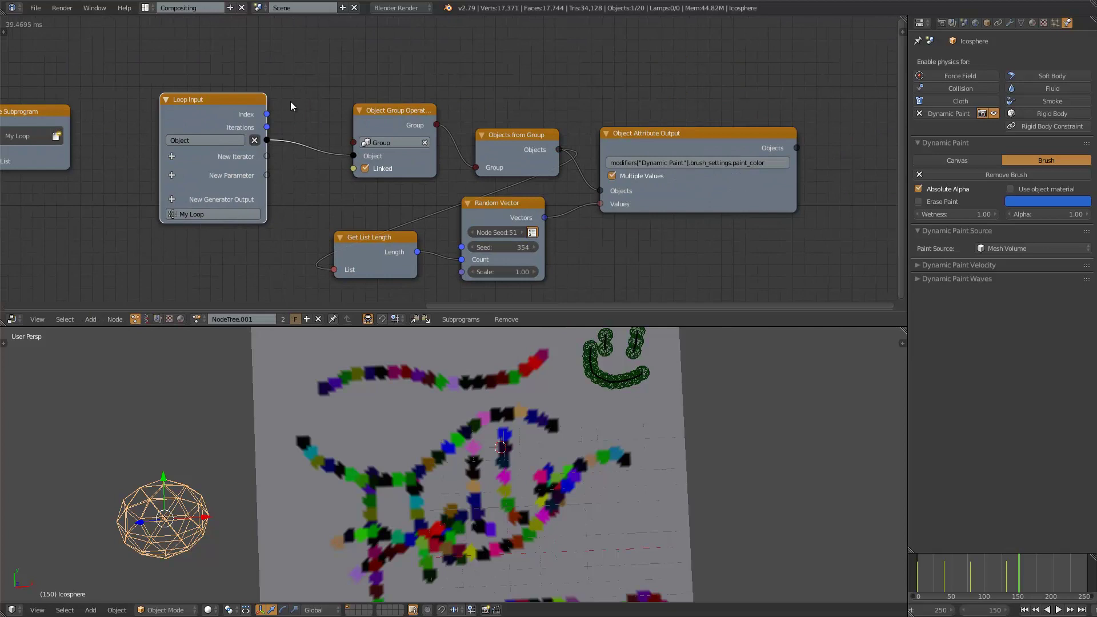
drag(411, 114, 378, 95)
middle_drag(382, 395, 377, 397)
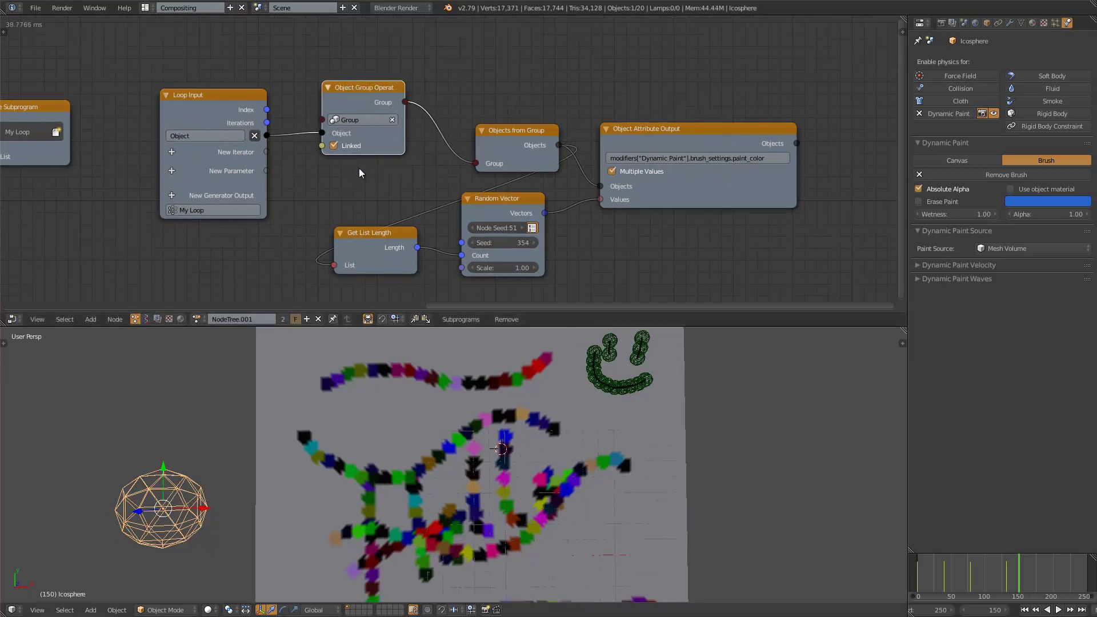
drag(500, 143, 484, 127)
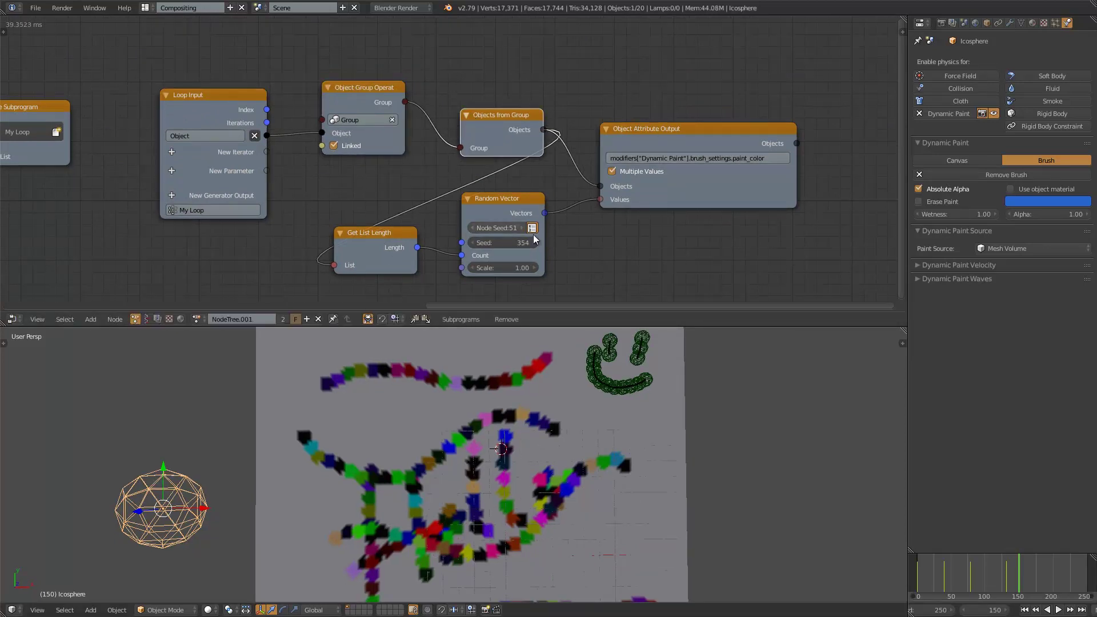
- Examine the Random Vector and Object Attribute Output nodes that control the brushes' paint color
middle_drag(566, 202, 426, 199)
scroll(427, 199, up, 3)
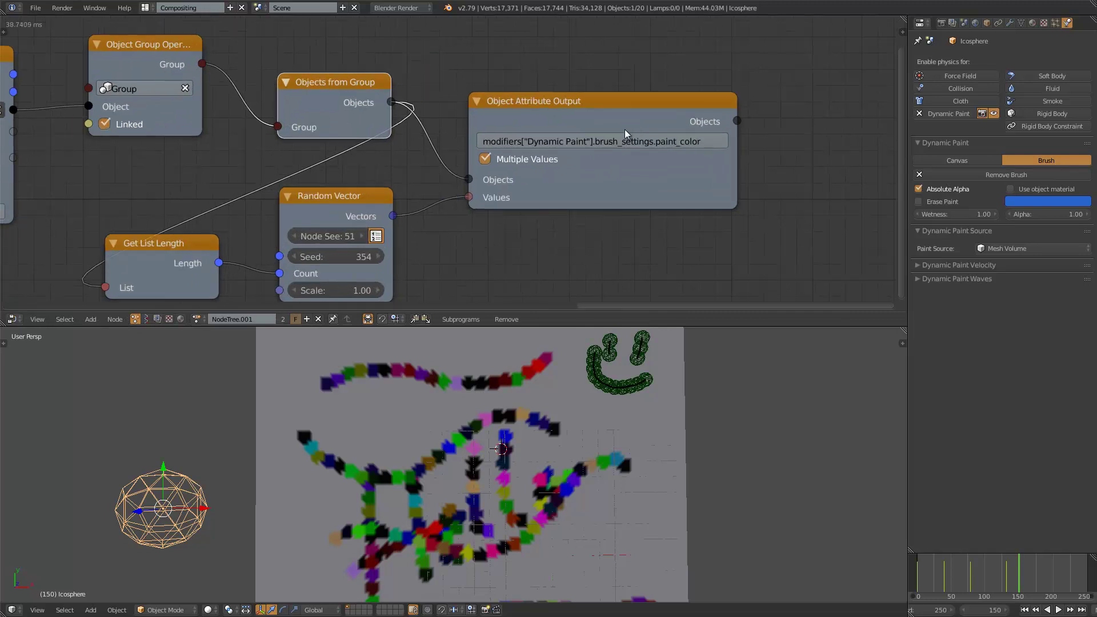
scroll(626, 129, up, 1)
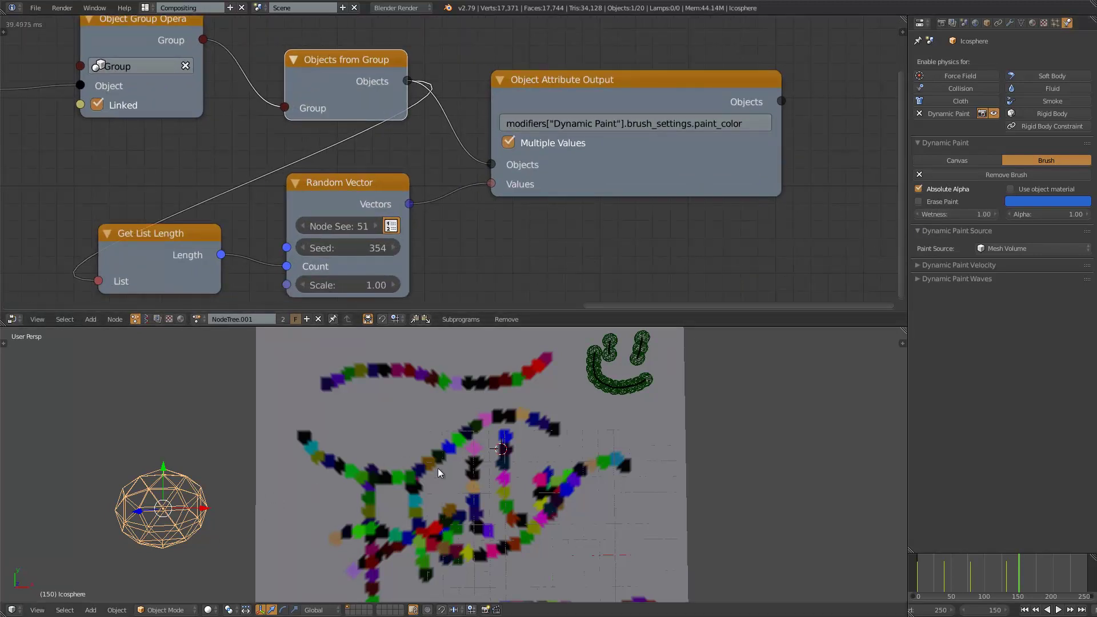
- Scrub the timeline to frame 182 and inspect the painted plane from an angled perspective
click(1044, 581)
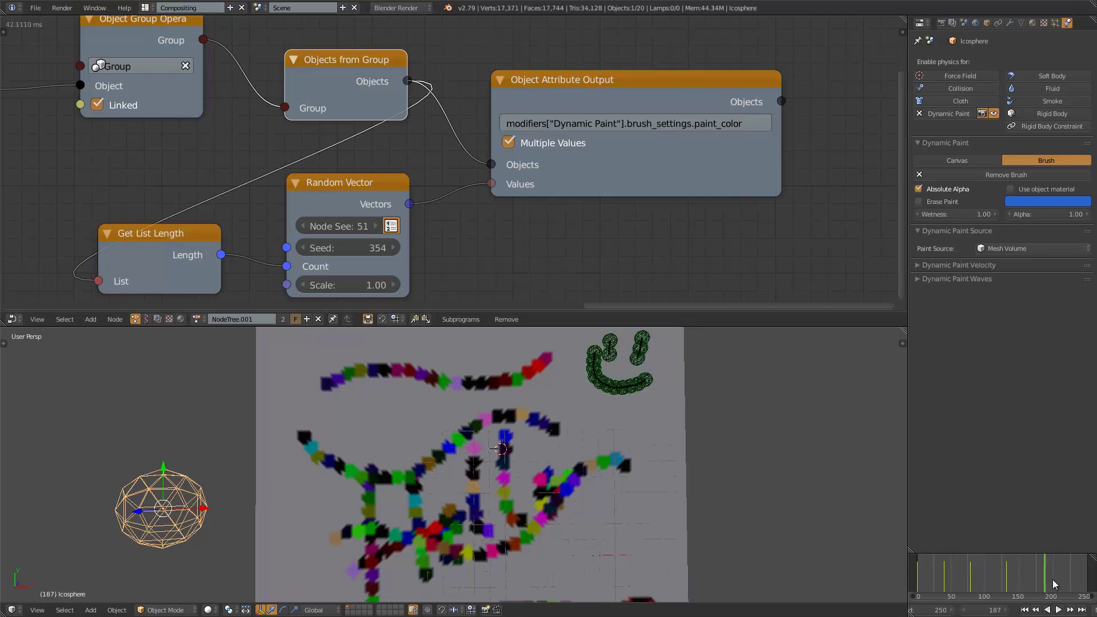
drag(1053, 580, 1020, 572)
scroll(621, 422, down, 2)
key(z)
mouse_move(621, 422)
middle_down()
mouse_move(600, 461)
mouse_move(680, 511)
mouse_move(569, 510)
mouse_move(526, 376)
mouse_move(527, 335)
middle_up()
key(z)
scroll(619, 427, up, 2)
click(1040, 579)
mouse_move(537, 403)
middle_down()
mouse_move(531, 492)
mouse_move(511, 459)
mouse_move(503, 468)
mouse_move(557, 499)
mouse_move(642, 520)
mouse_move(567, 407)
mouse_move(543, 486)
middle_up()
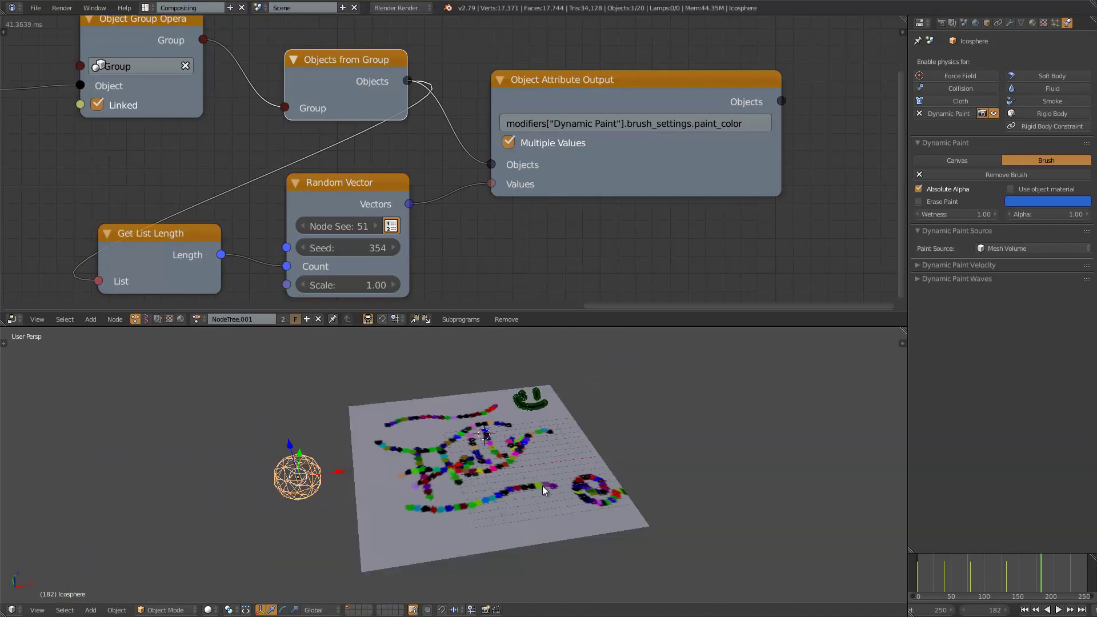
- Switch the 3D view to a top view and examine the multicolored painted strokes up close
click(37, 610)
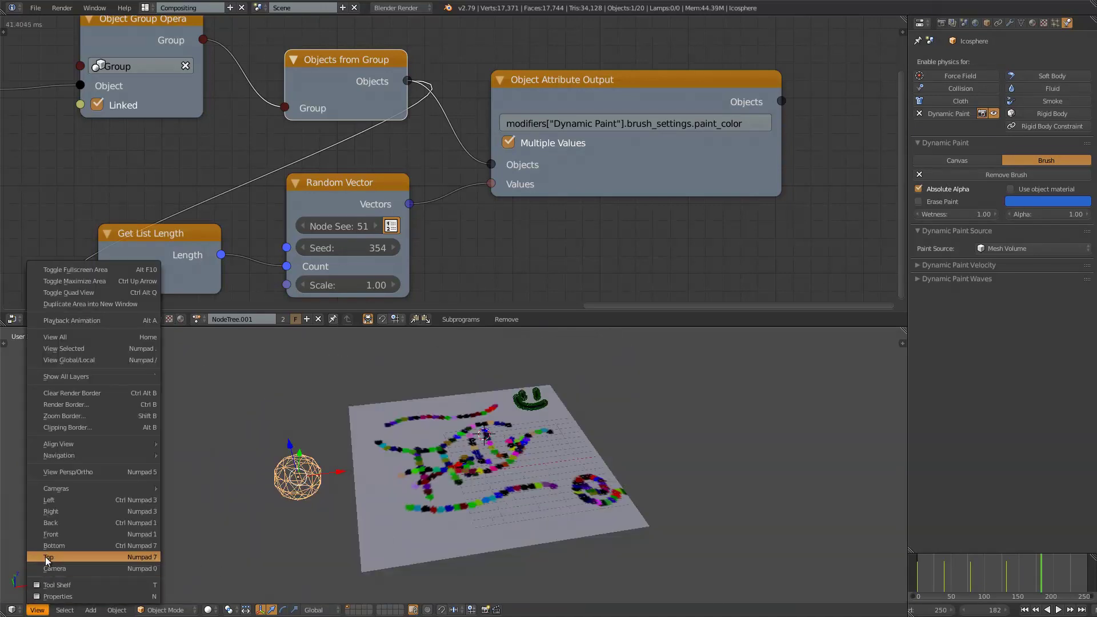
click(46, 557)
scroll(464, 491, up, 1)
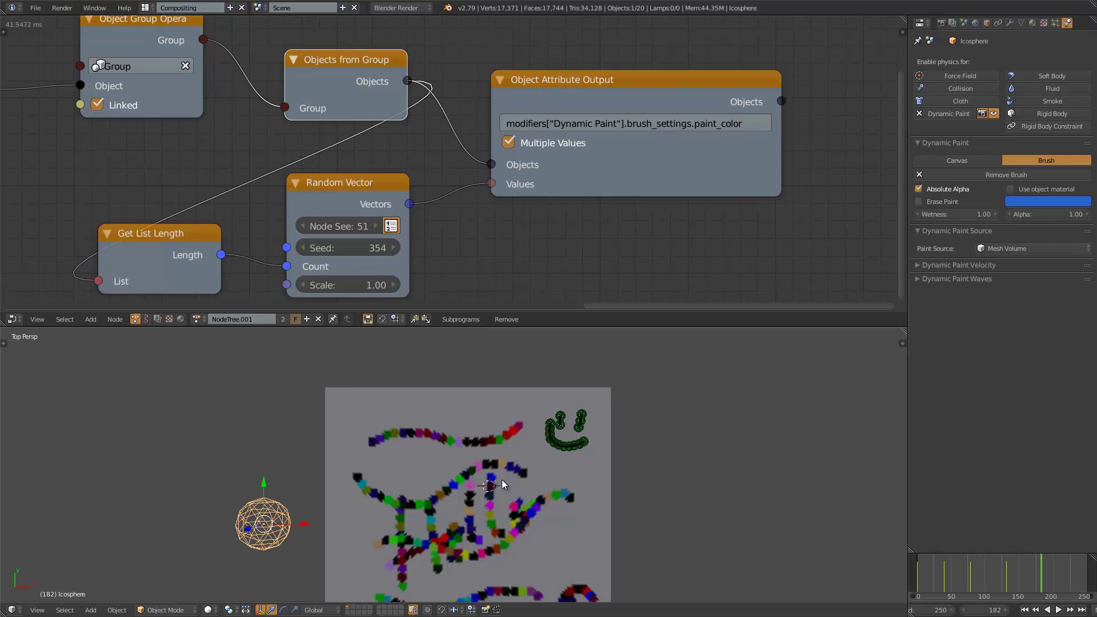
shift+middle_drag(550, 451, 558, 381)
scroll(502, 436, up, 4)
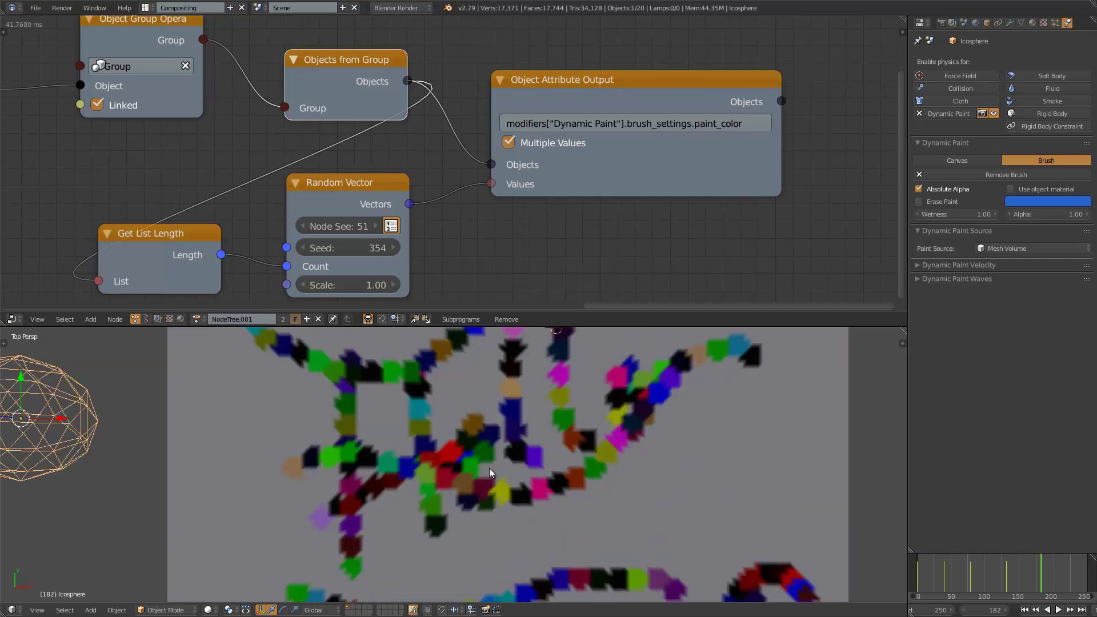
scroll(490, 468, down, 3)
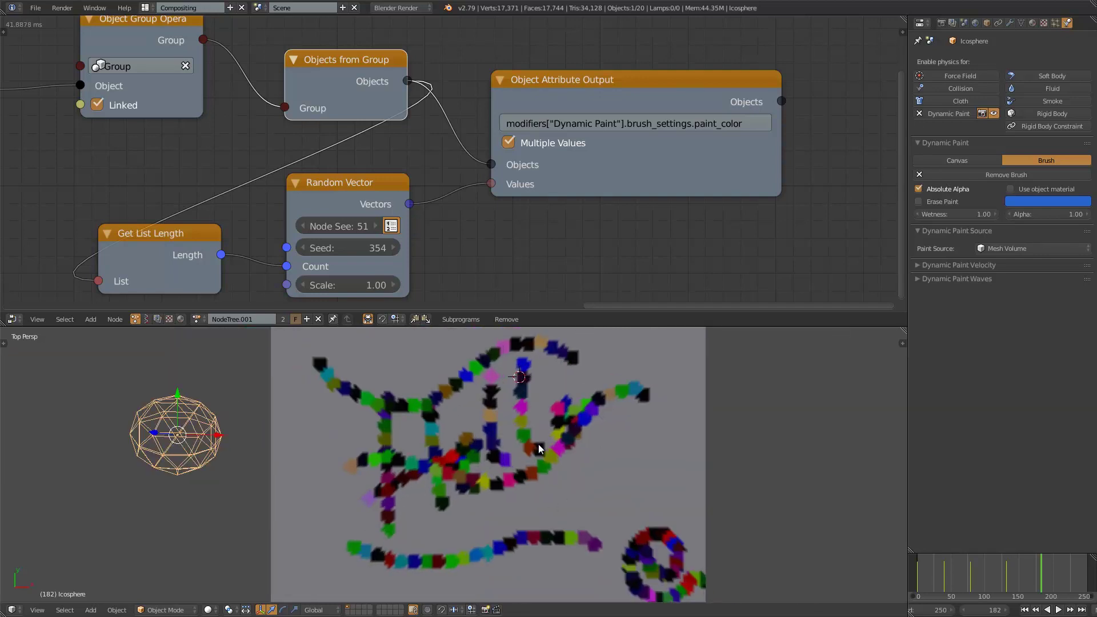
scroll(470, 437, up, 2)
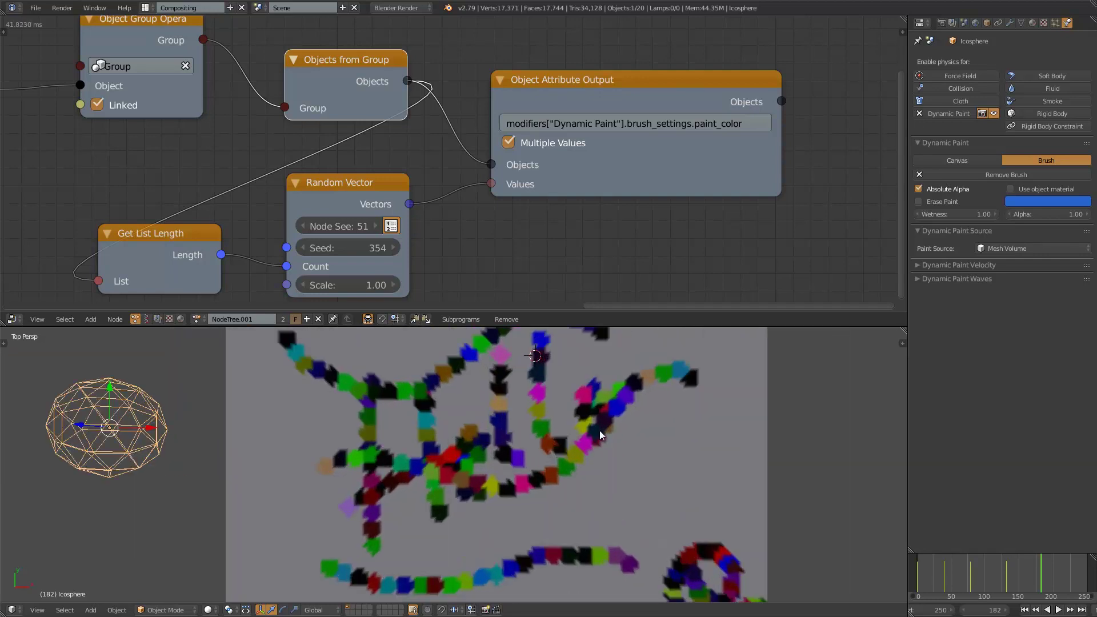
scroll(605, 443, down, 2)
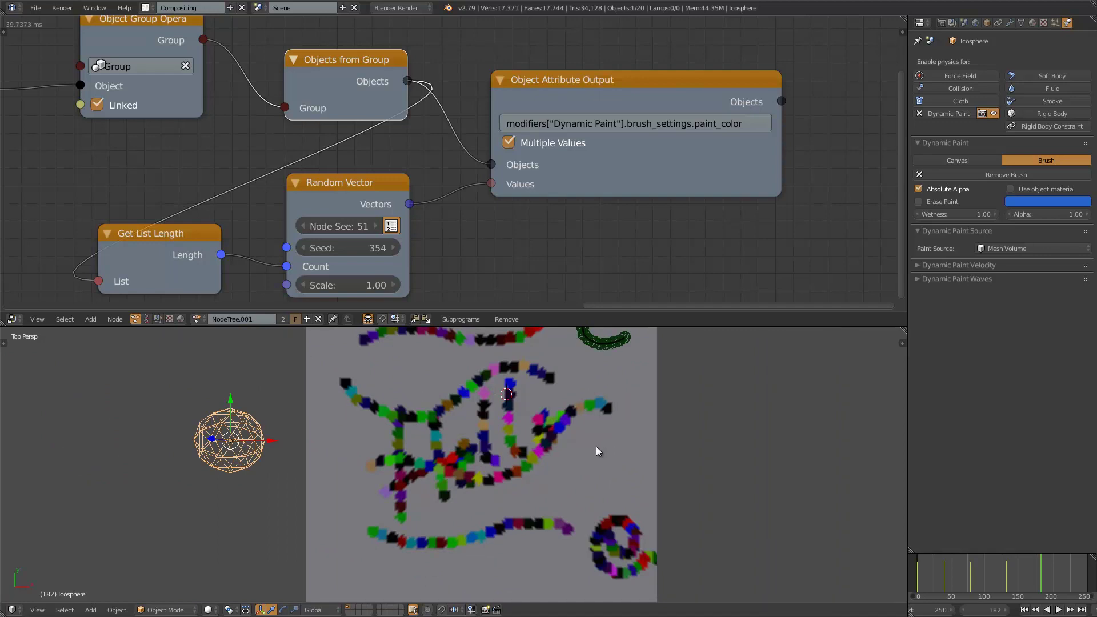
- Move the timeline to frame 170 and set the Random Vector node's seed to 384
click(1034, 569)
drag(1034, 569, 1032, 569)
scroll(629, 481, up, 3)
scroll(628, 481, down, 2)
middle_drag(436, 216, 482, 203)
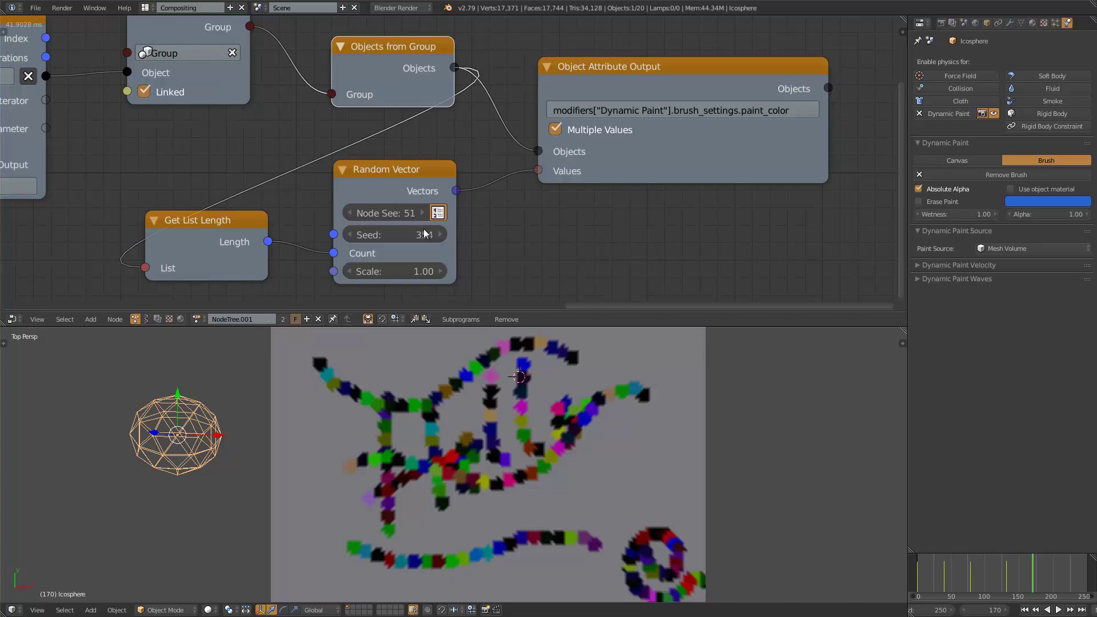
drag(425, 231, 440, 232)
- Go to frame 61 and briefly play the animation, keeping the Random Vector node's seed at 384
click(959, 579)
key(alt+a)
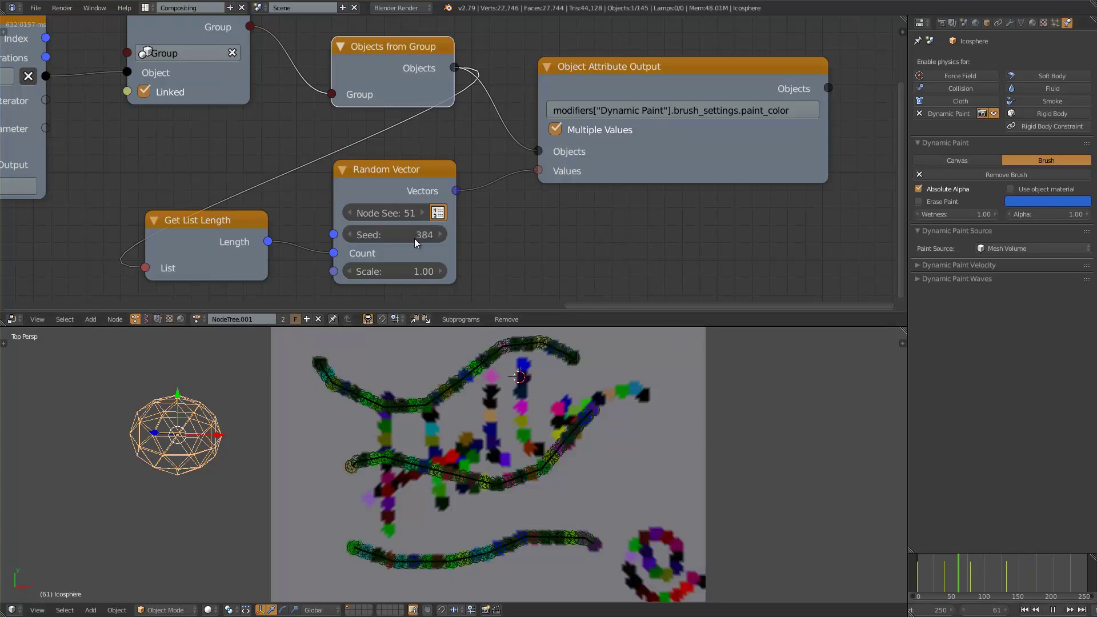
key(alt+a)
click(431, 229)
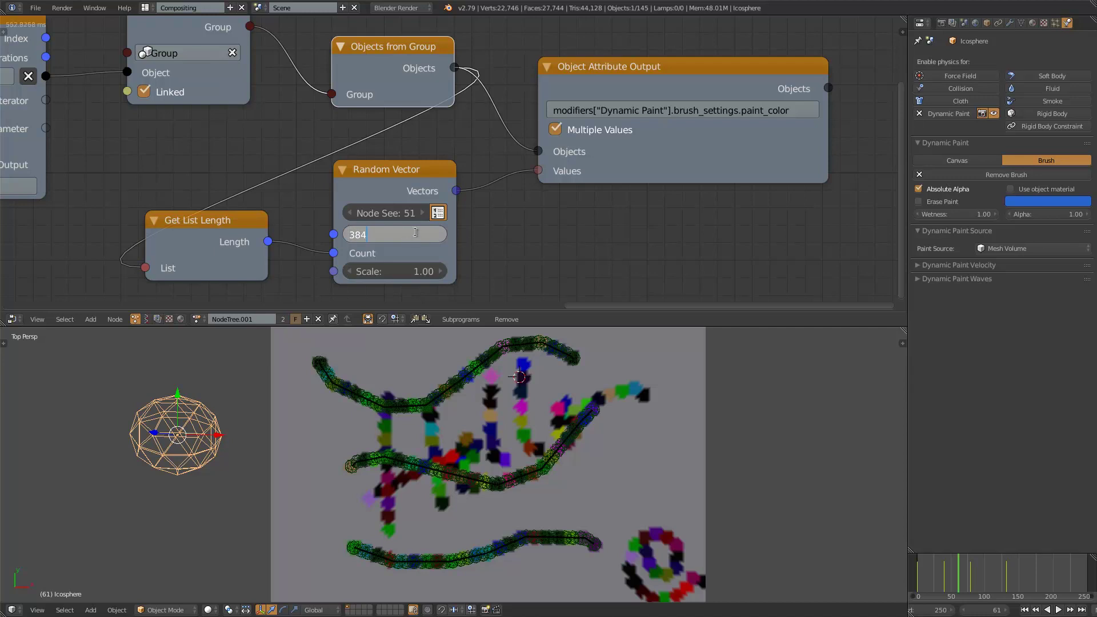
key(Return)
- Set the Random Vector node's seed to 647 and place the 3D cursor on the plane to the right of the painted strokes
scroll(438, 246, down, 1)
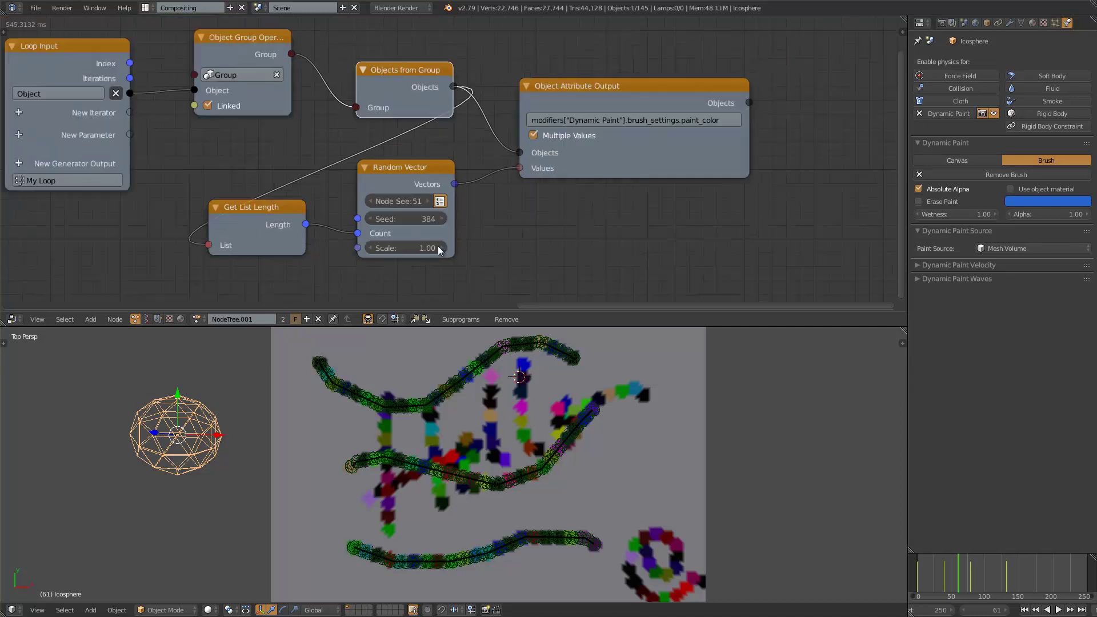
drag(413, 219, 624, 220)
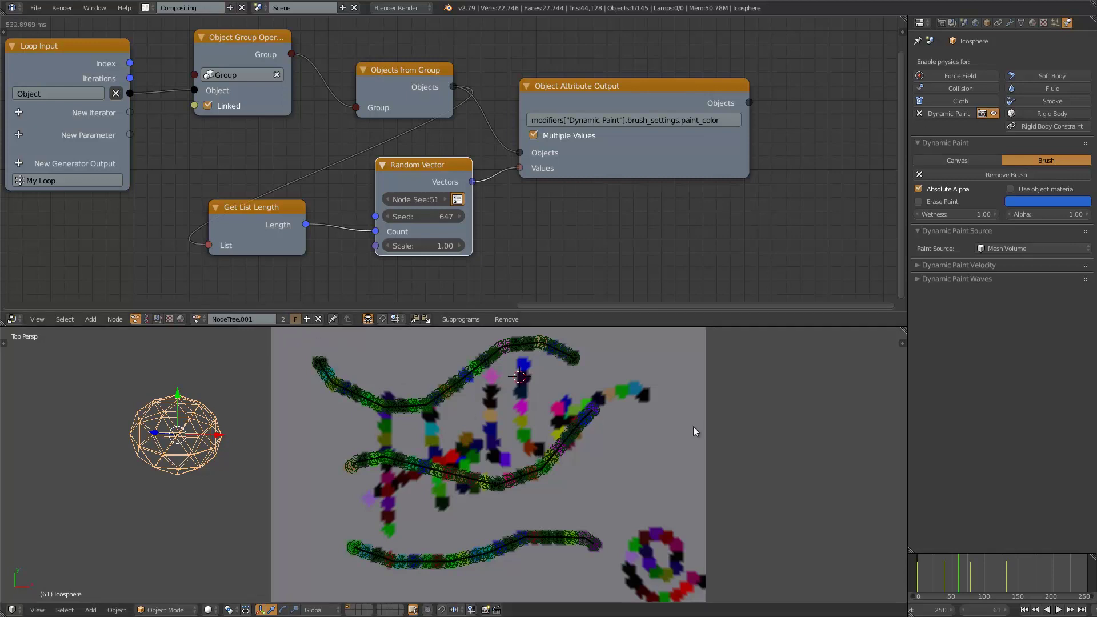
click(677, 421)
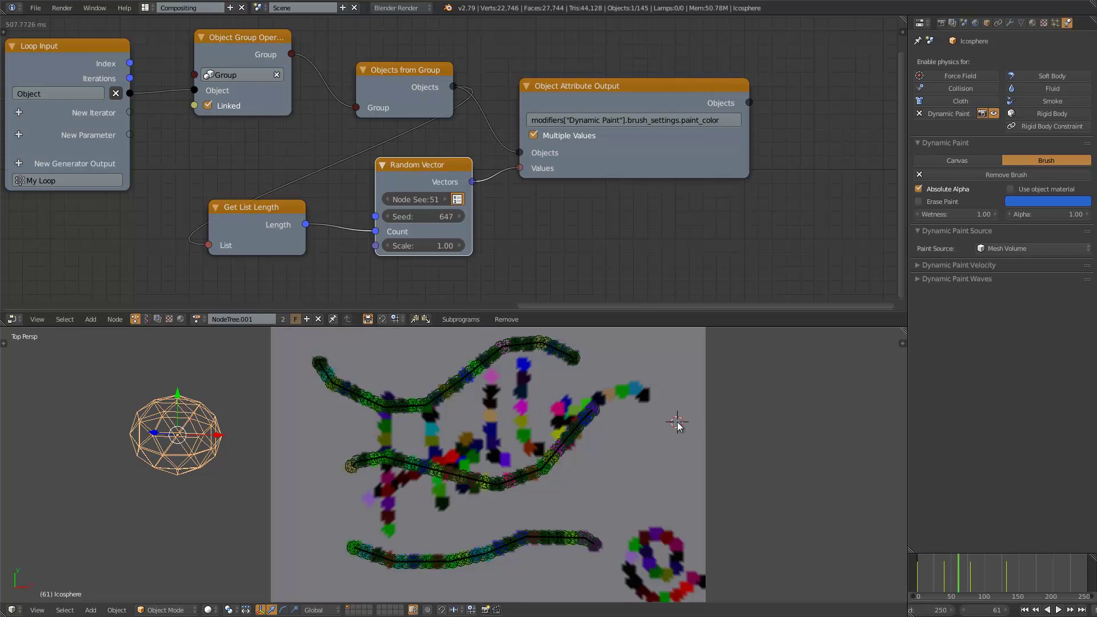